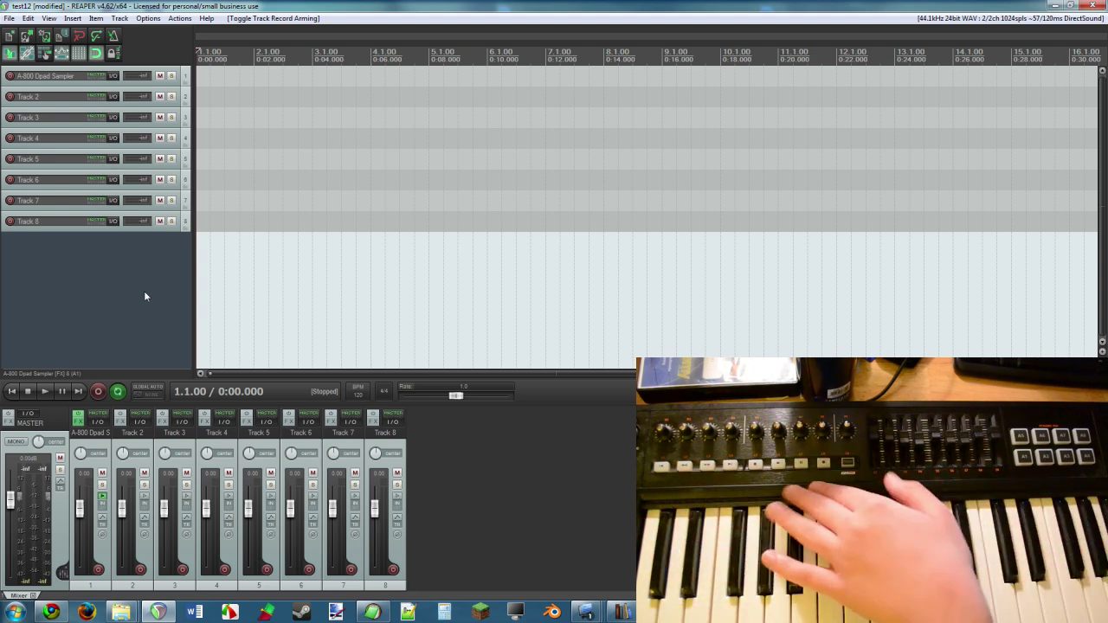
Deselect all tracks in project test12 and open the Actions menu
click(95, 297)
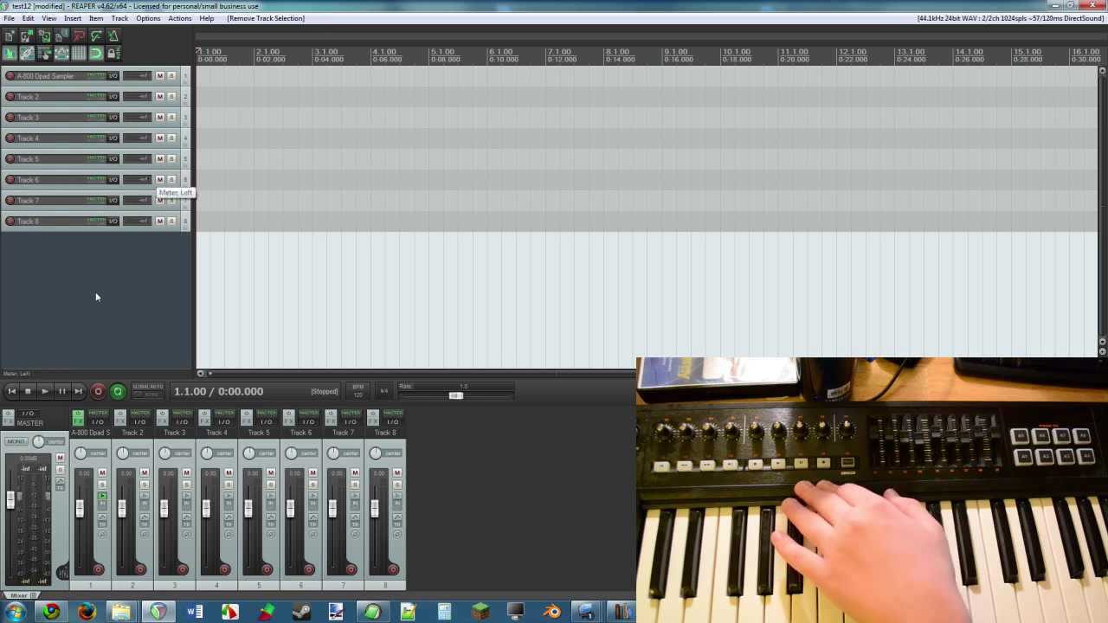
click(180, 19)
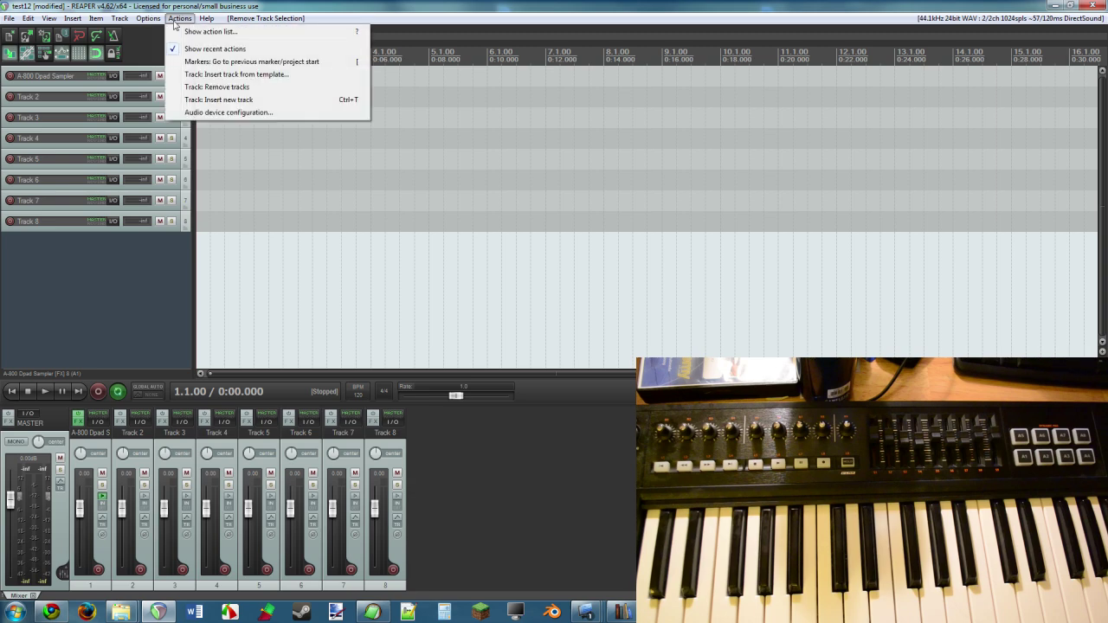
Open the action list and browse its commands, dragging the scrollbar back toward the top
click(237, 33)
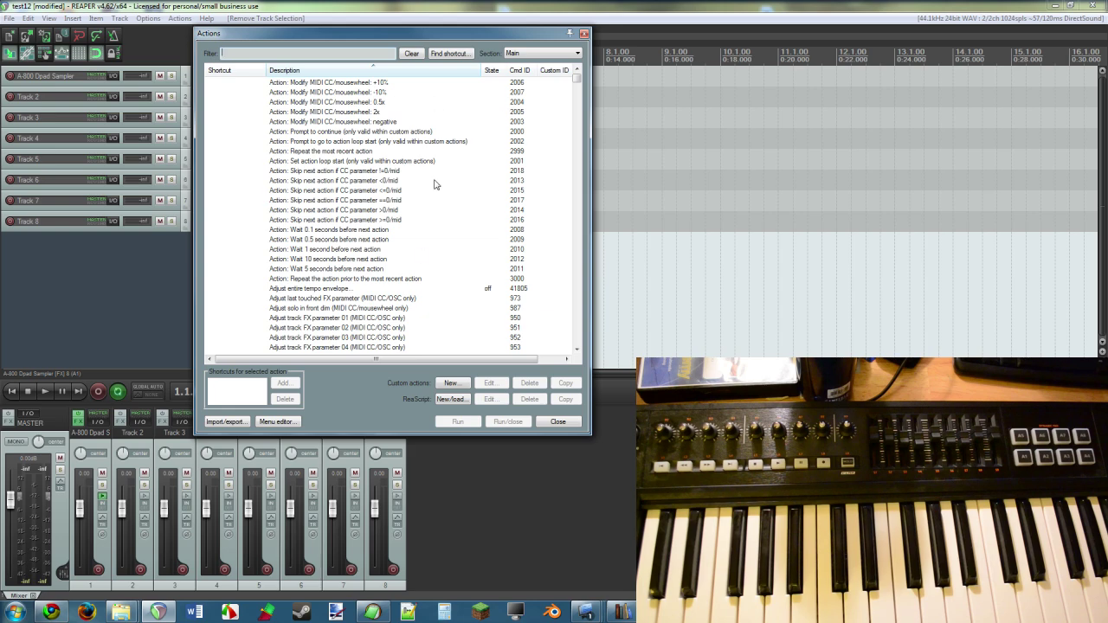
scroll(472, 180, down, 20)
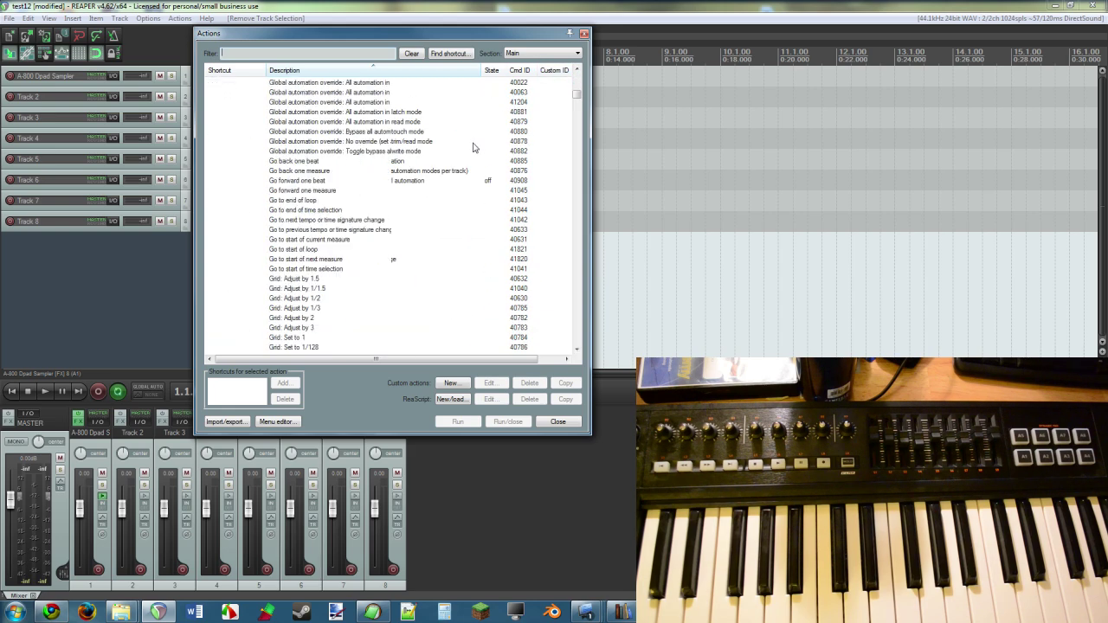
scroll(472, 181, down, 20)
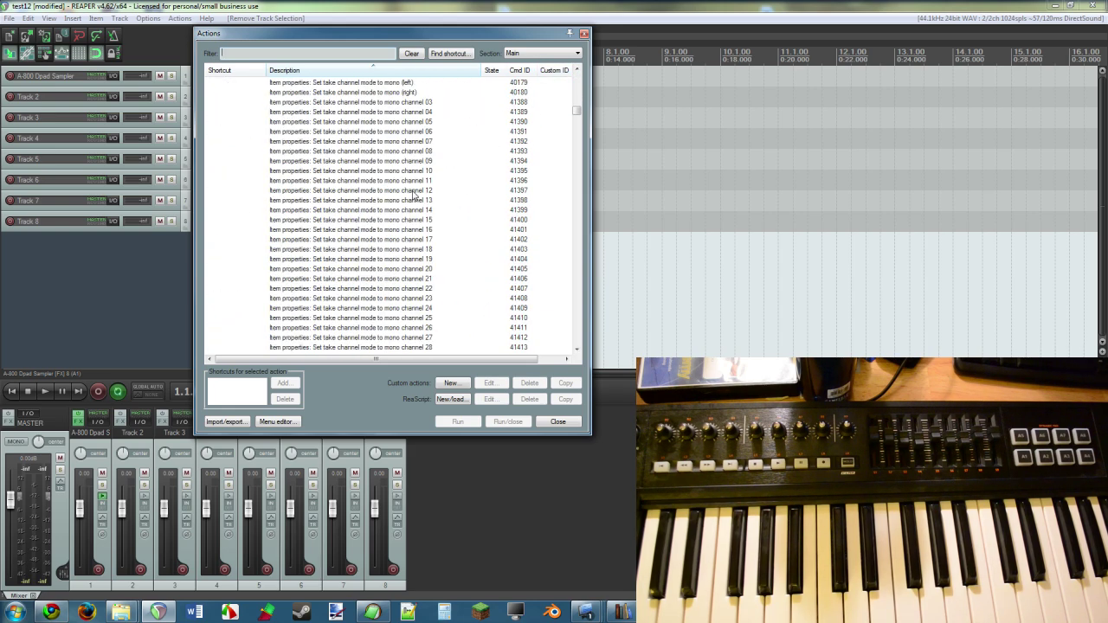
scroll(413, 192, down, 15)
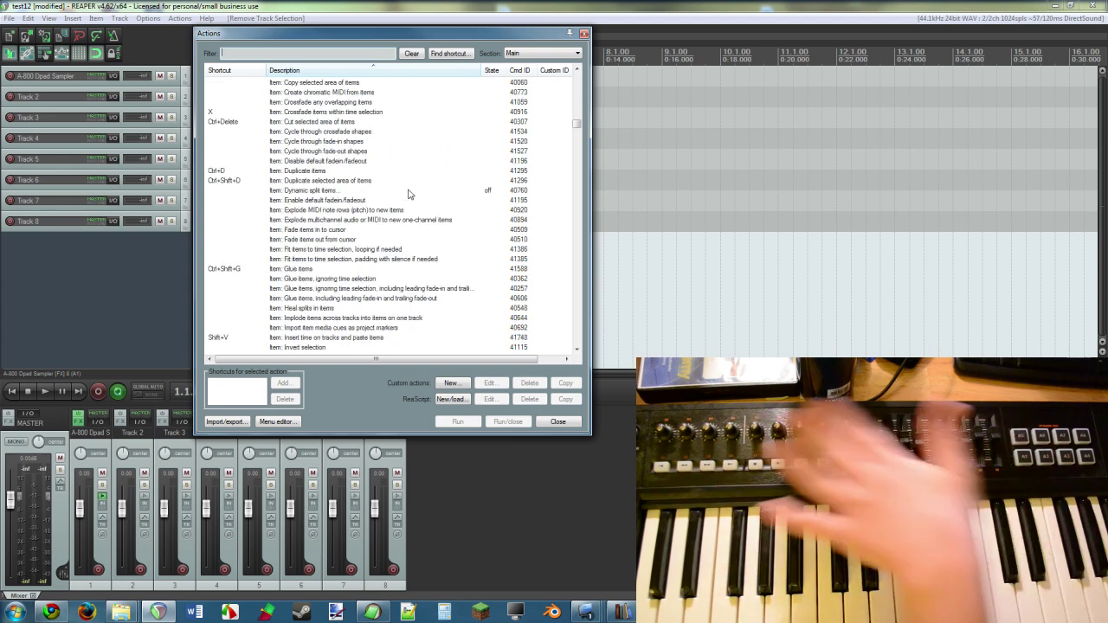
scroll(410, 192, down, 20)
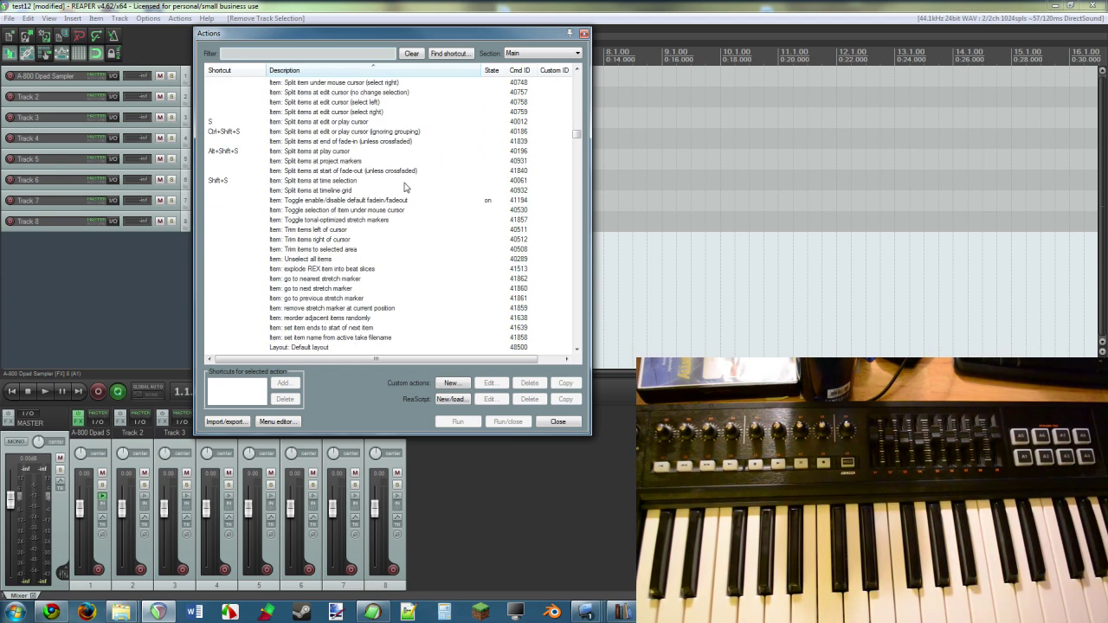
drag(584, 140, 582, 76)
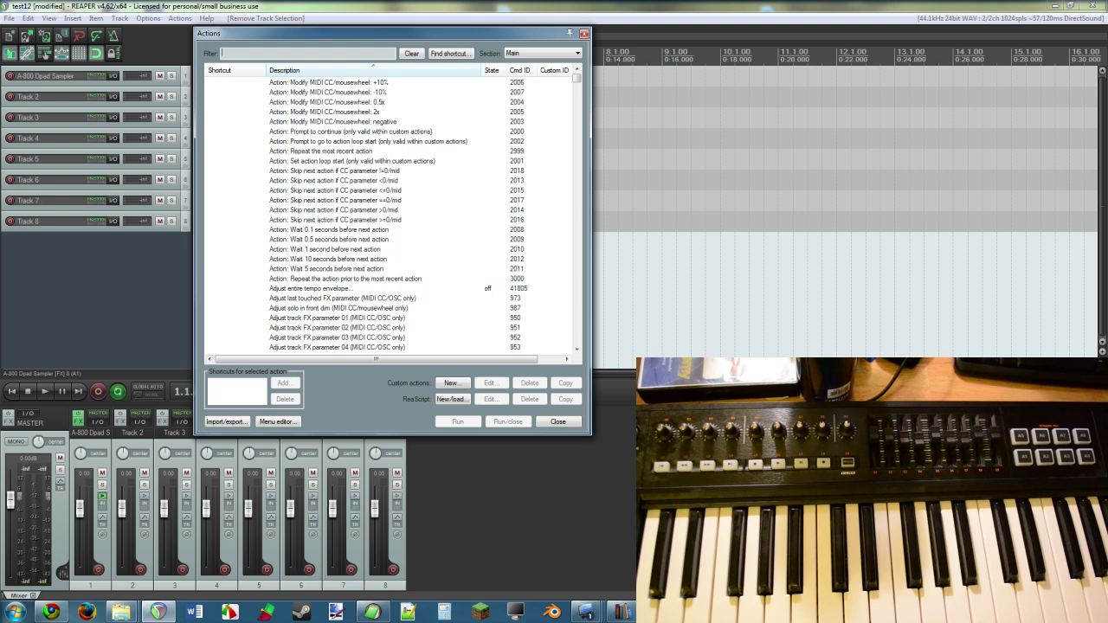
scroll(390, 217, down, 8)
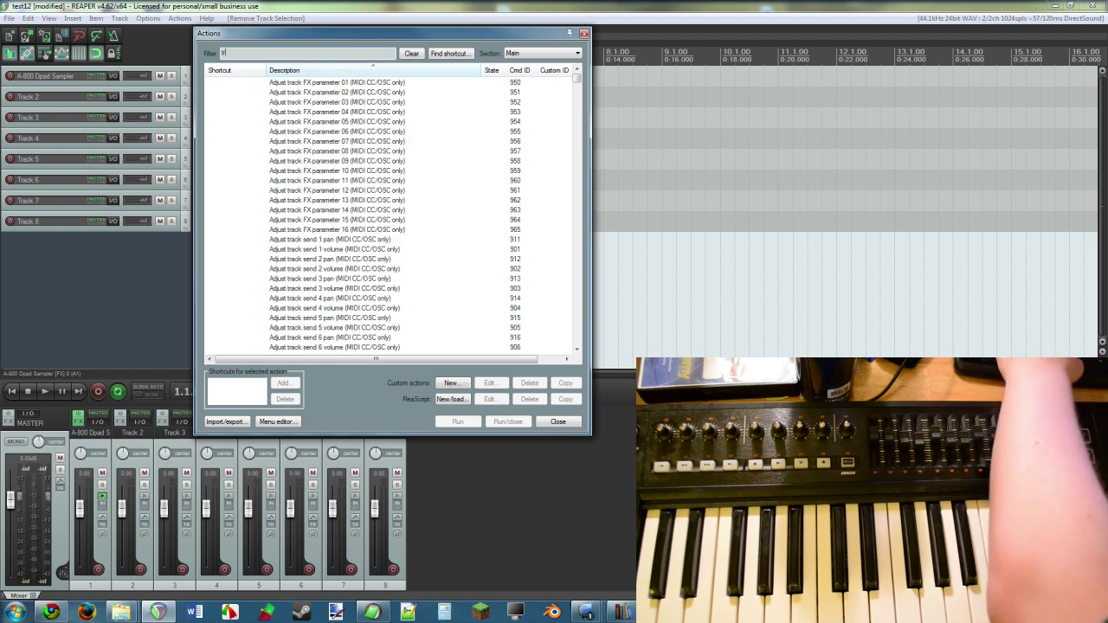
Filter actions by 'transport: play', select Transport: Play, and start adding a shortcut
text(an)
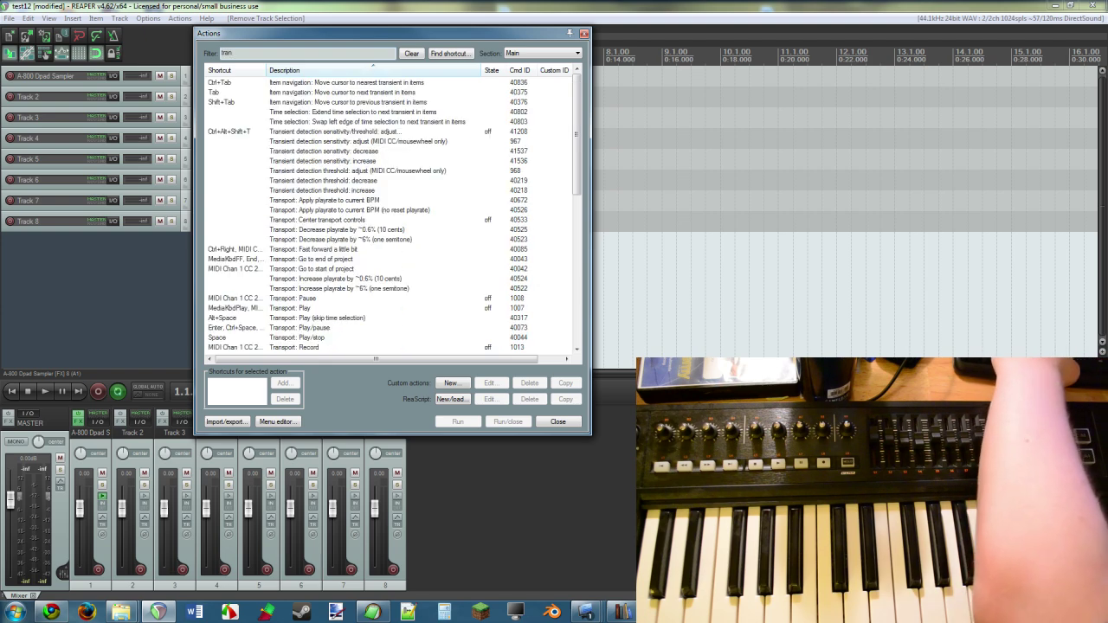
text(spo)
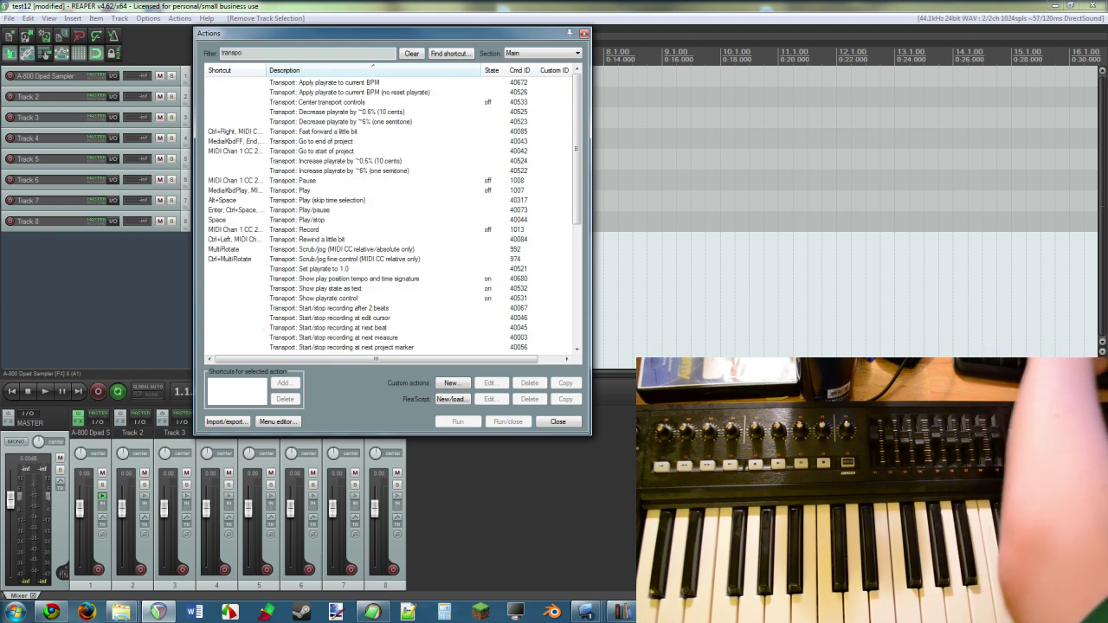
text(rt:)
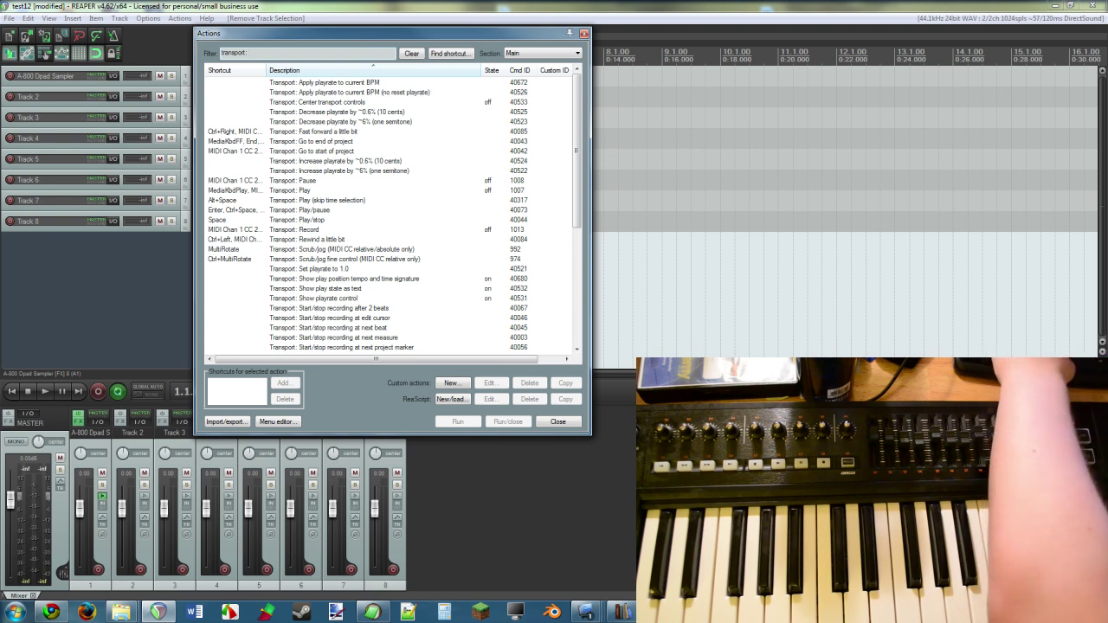
text(pl)
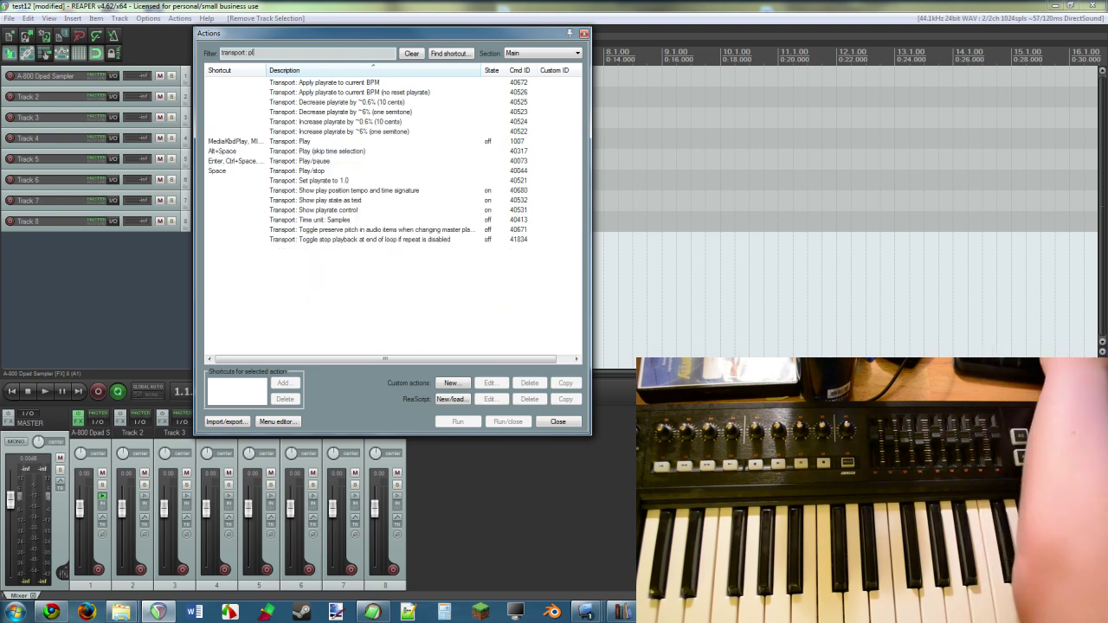
text(ay)
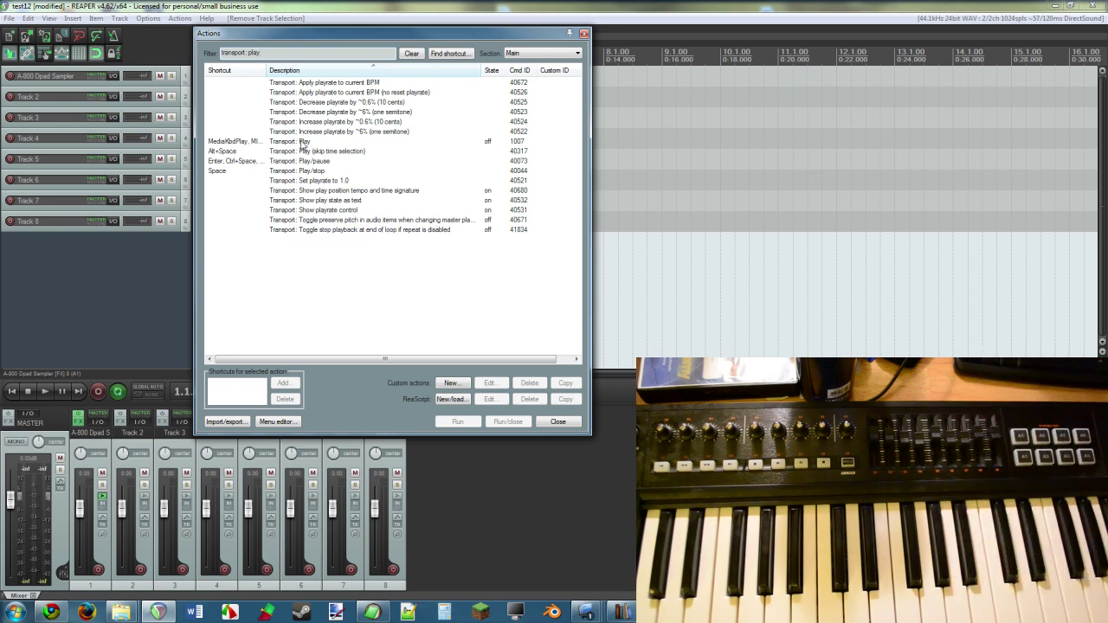
click(303, 143)
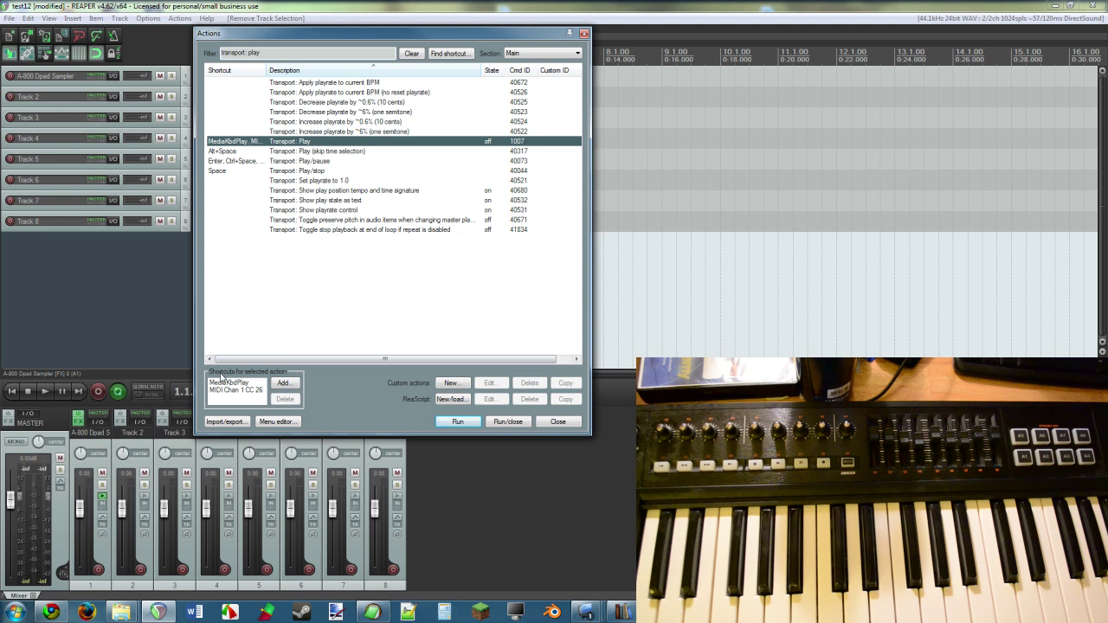
click(287, 384)
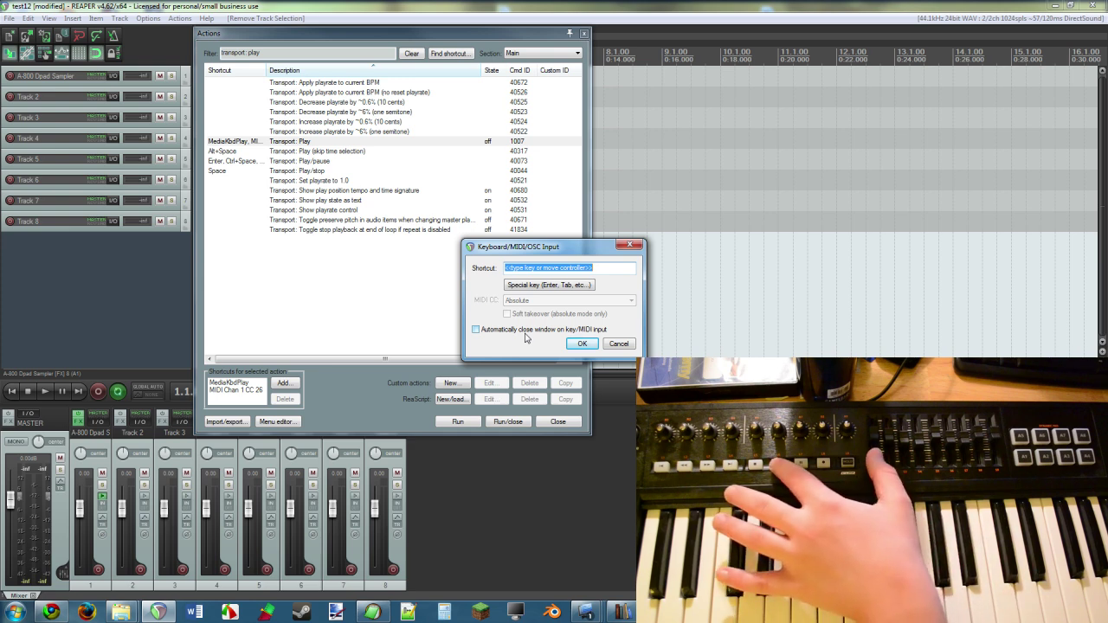
Confirm MIDI Chan 1 CC 26 for Transport: Play, then widen the filter to 'transport:' and select Pause
click(582, 344)
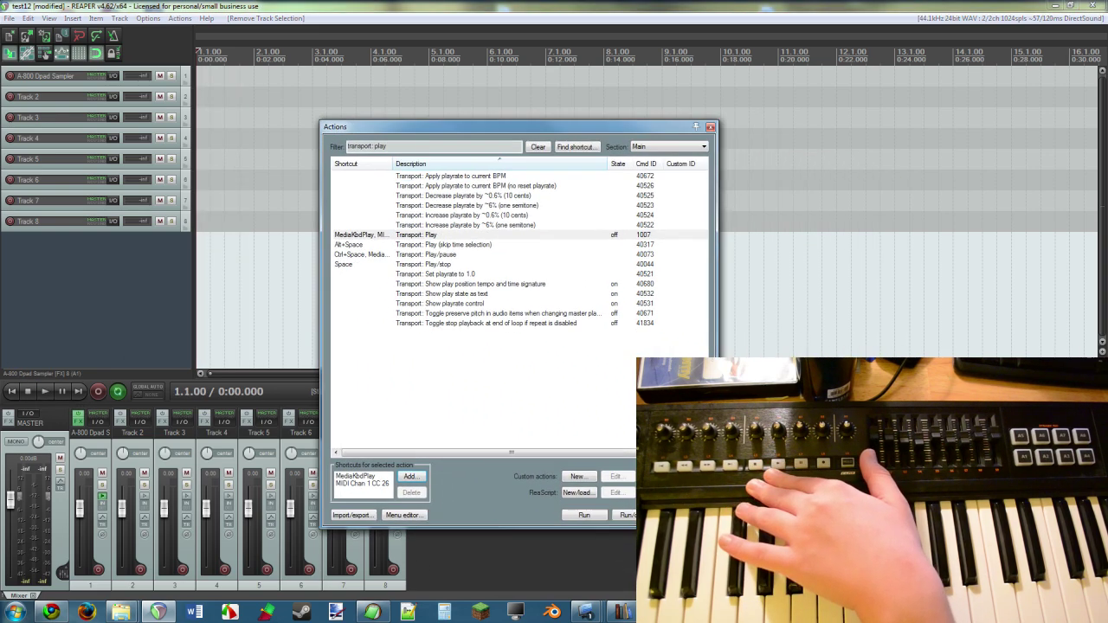
key(BackSpace)
key(BackSpace)
key(BackSpace)
key(BackSpace)
key(BackSpace)
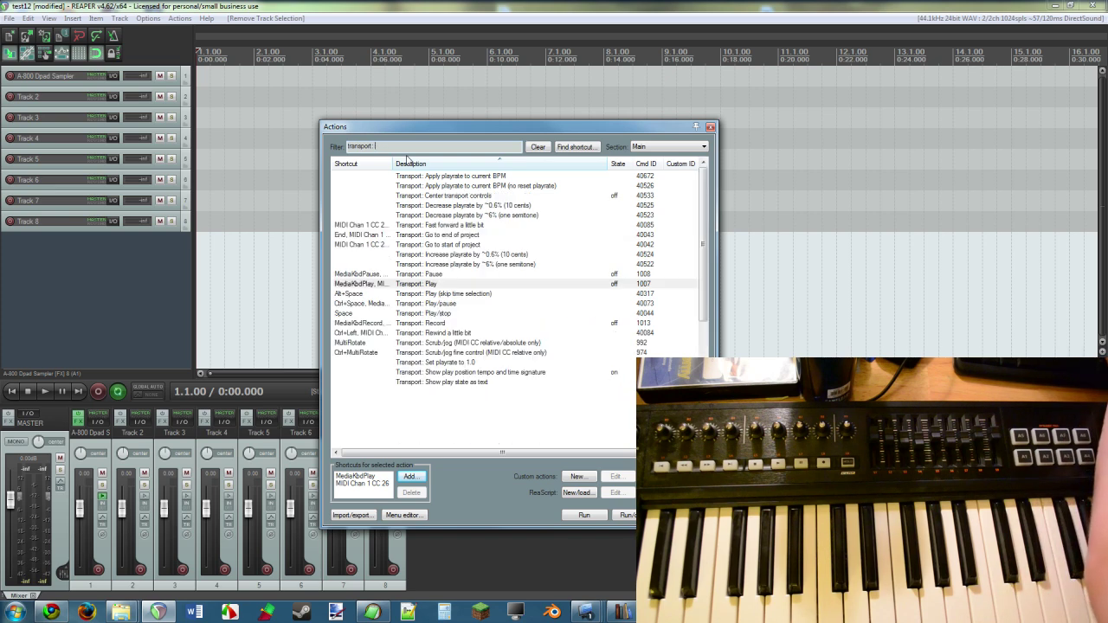
click(459, 274)
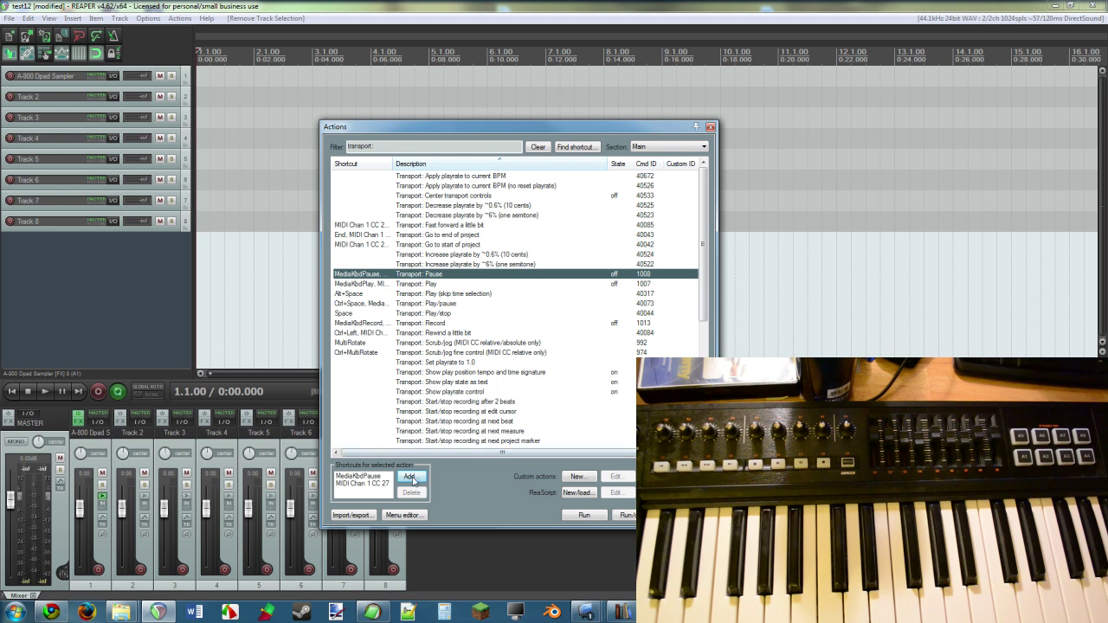
Map MIDI Chan 1 CC 27 to Transport: Pause and test playback from the controller
click(410, 477)
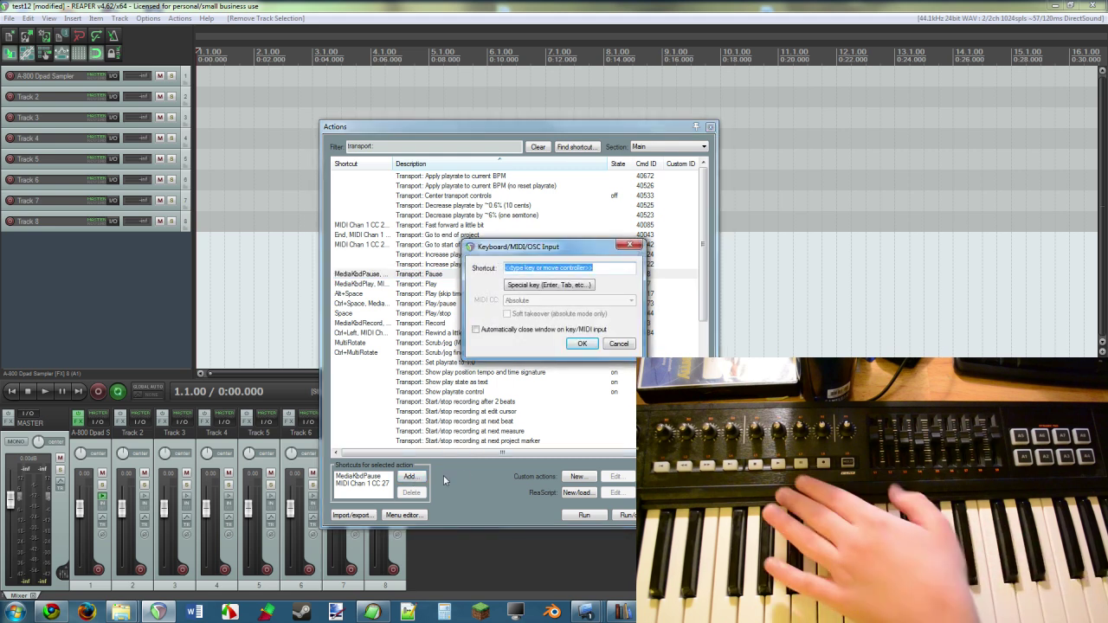
click(590, 345)
click(265, 6)
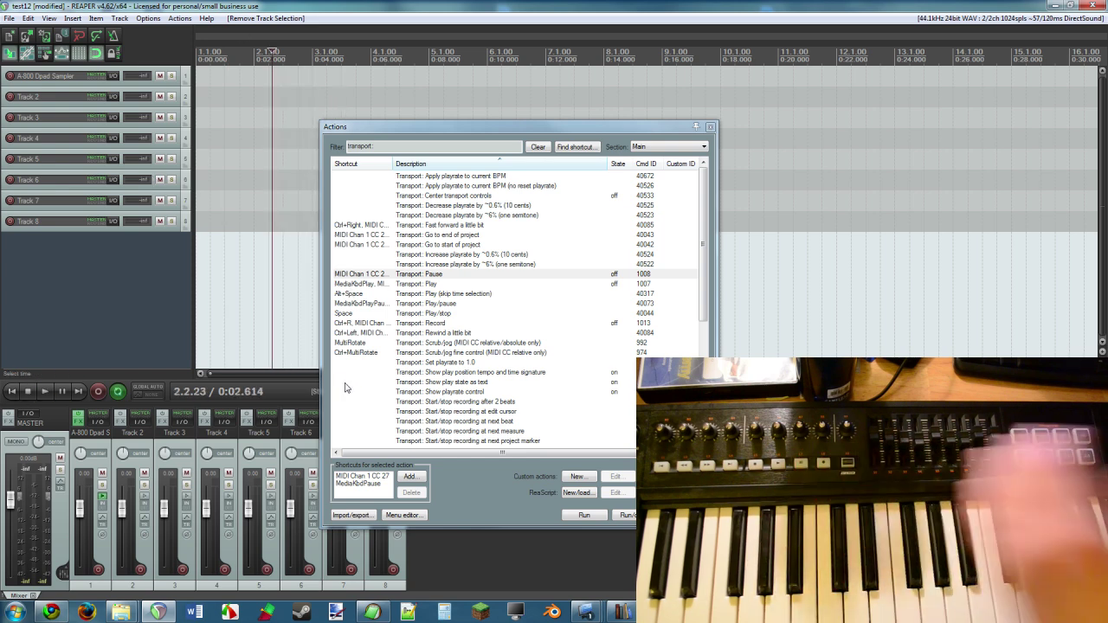
click(407, 476)
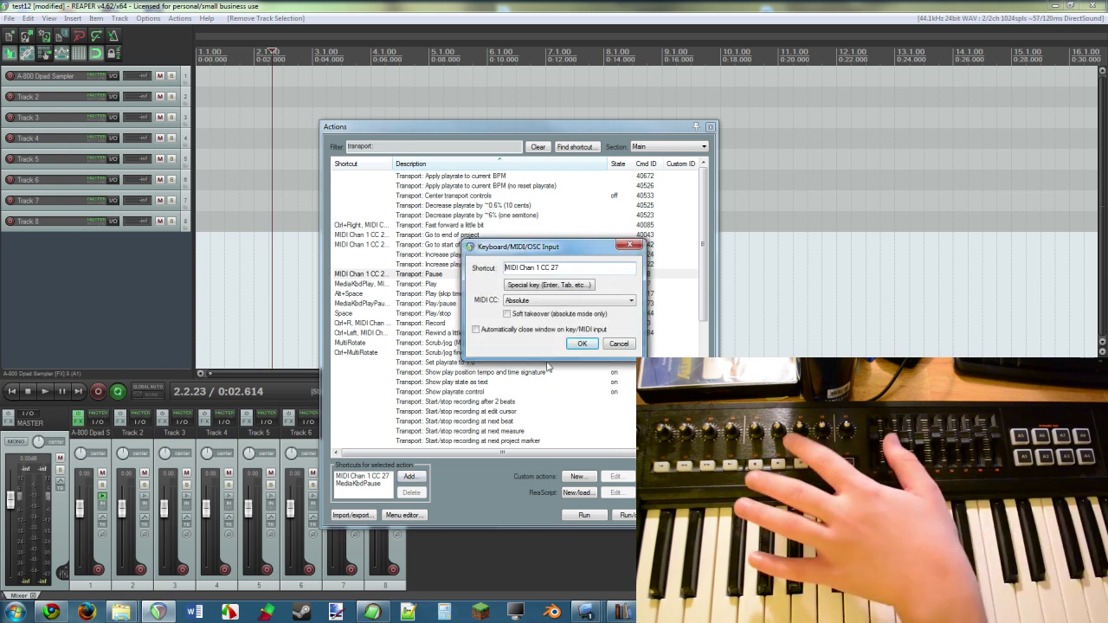
Add MIDI Chan 1 CC 27 as a Relative 1 mode shortcut for Transport: Pause
click(551, 285)
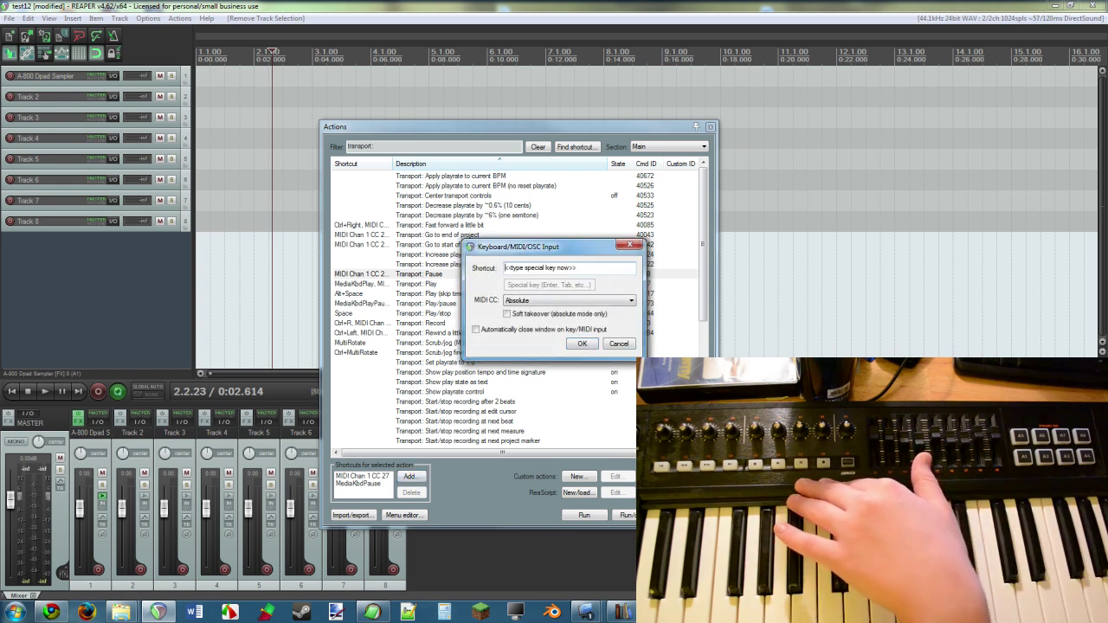
click(546, 300)
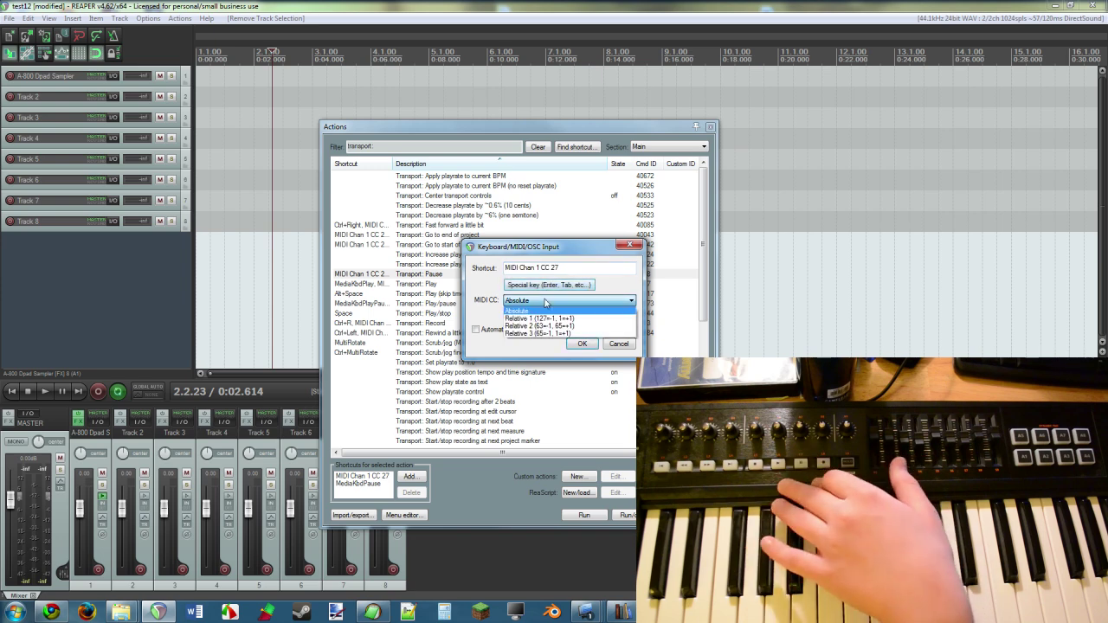
click(547, 319)
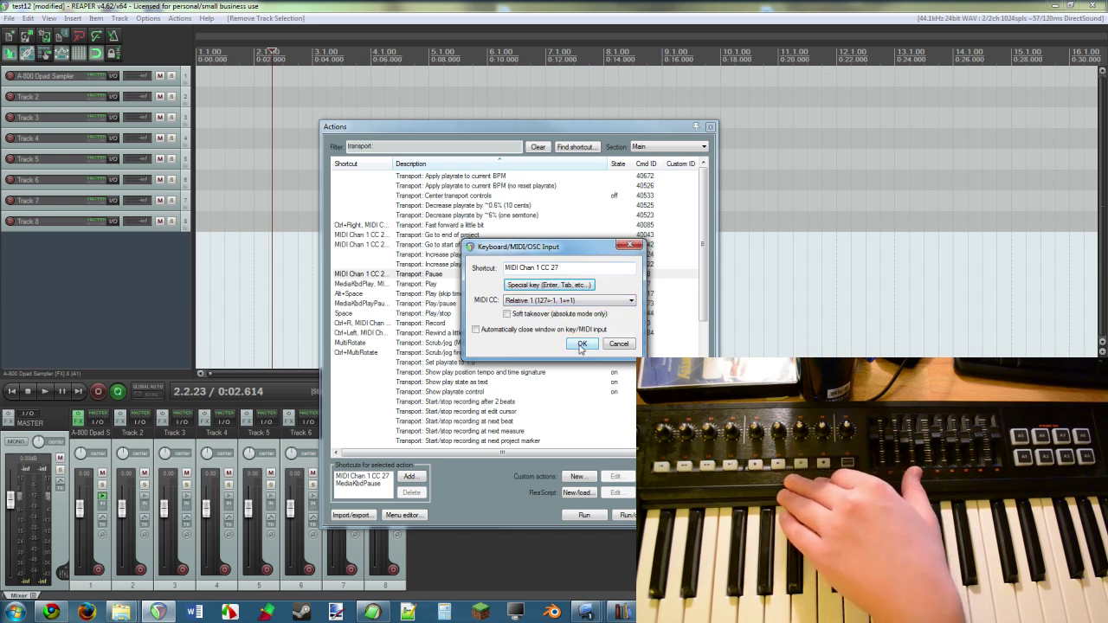
click(581, 344)
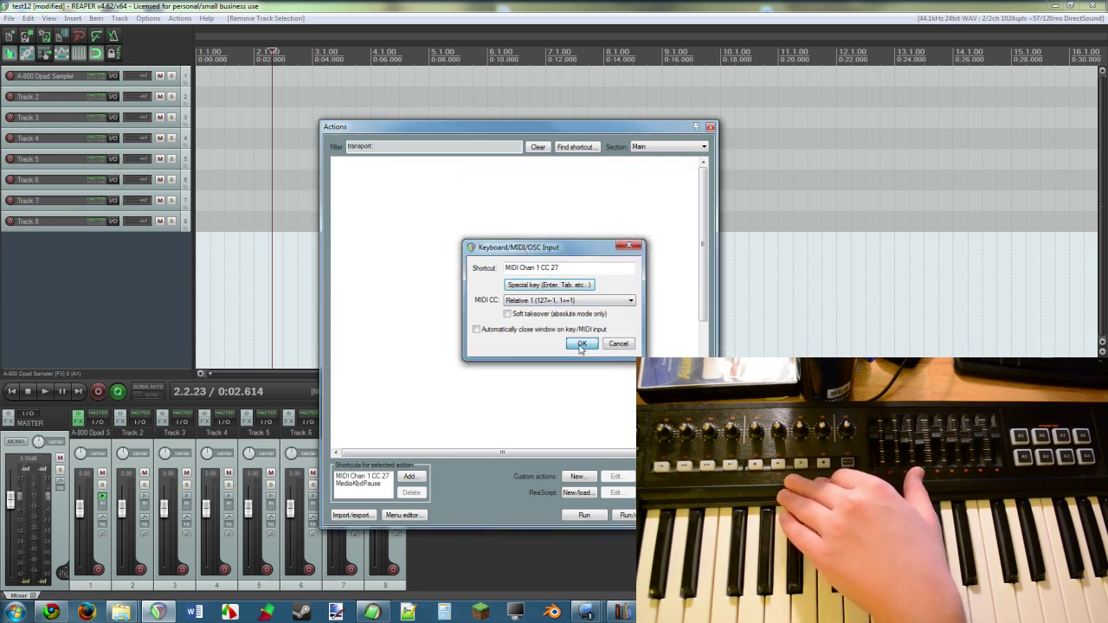
Stop playback and select Transport: Record to see its MIDI Chan 1 CC 28 mapping
click(215, 7)
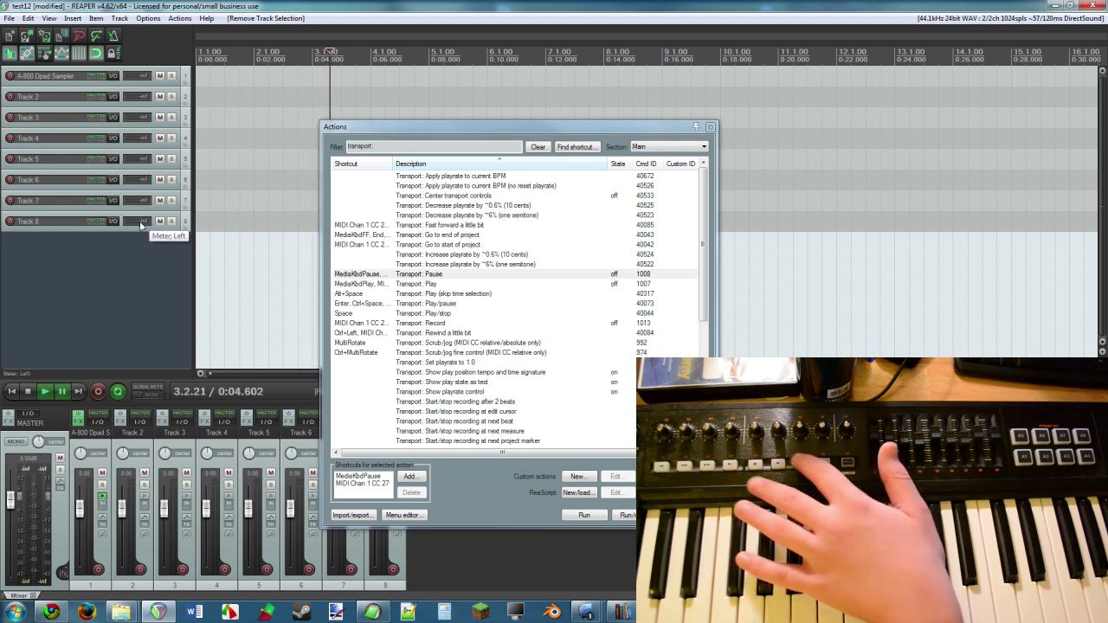
click(28, 393)
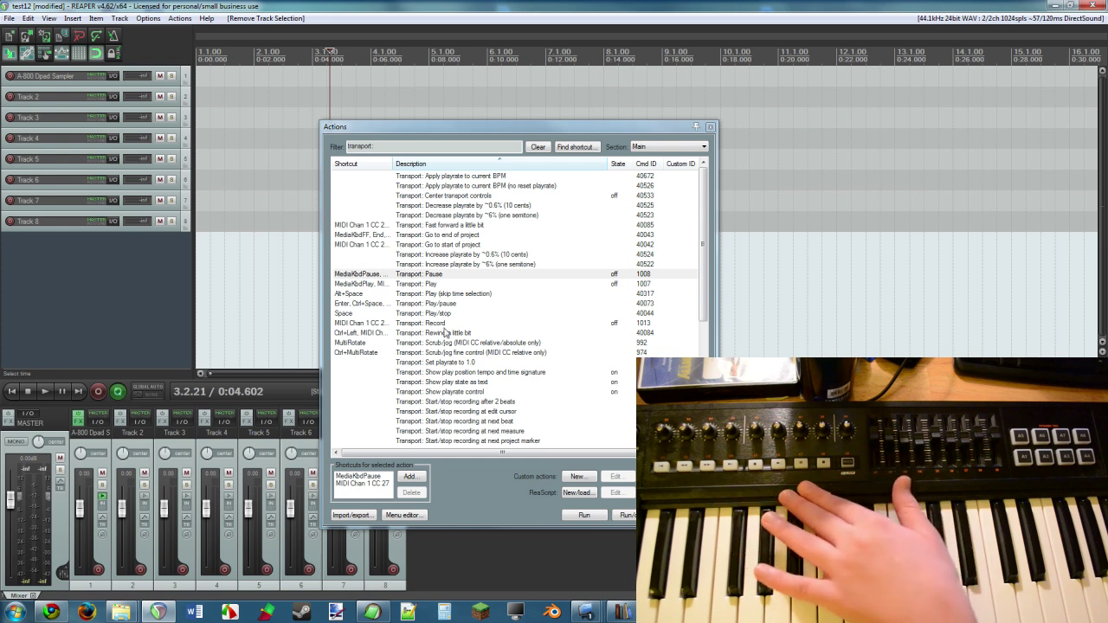
click(442, 323)
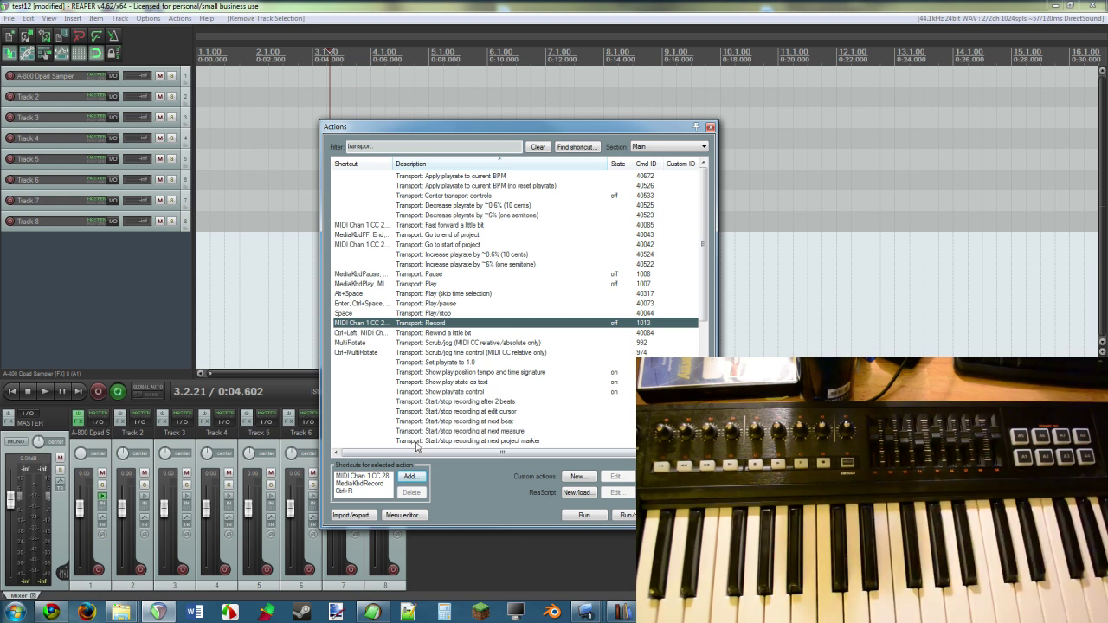
click(411, 477)
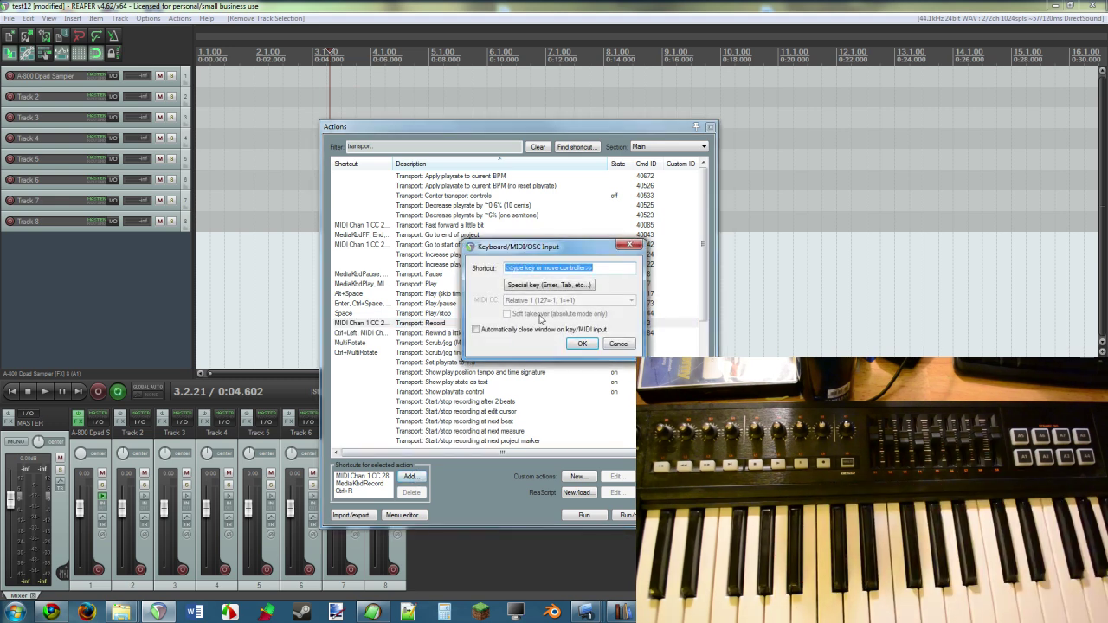
click(630, 246)
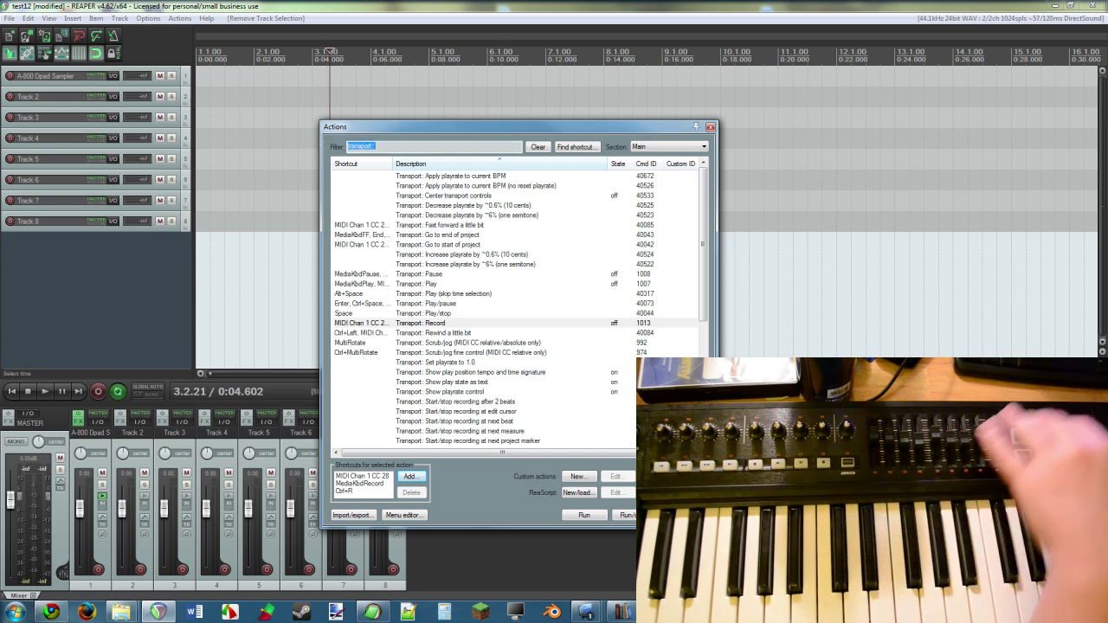
Clear the action filter and search for 'track: set volume'
key(ctrl+a)
key(BackSpace)
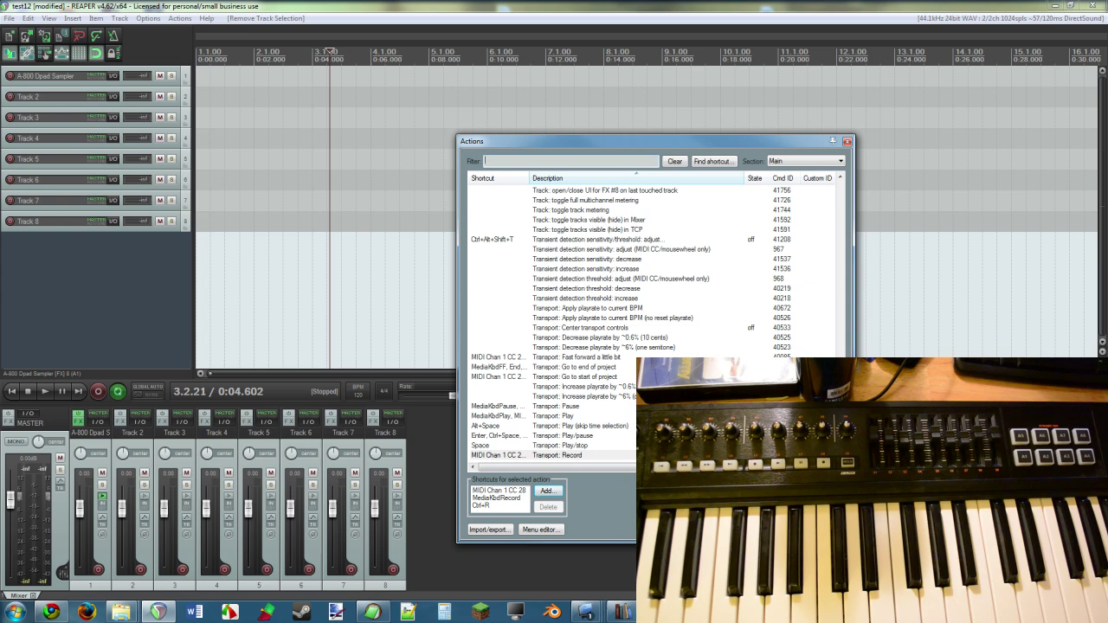
text(yts)
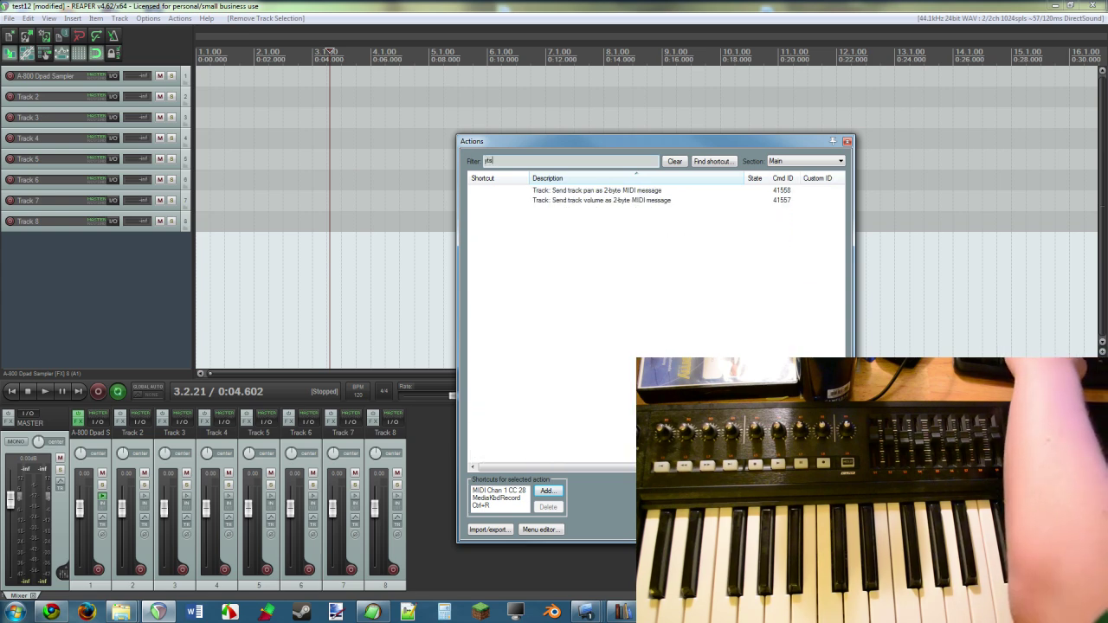
key(BackSpace)
key(BackSpace)
key(BackSpace)
text(tr)
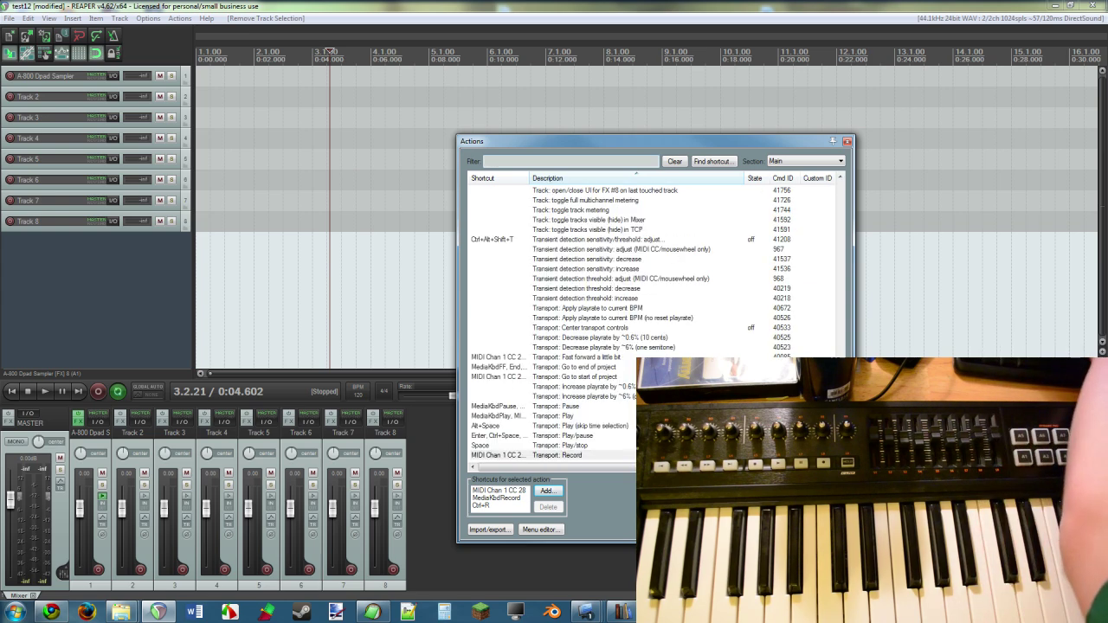
text(ack)
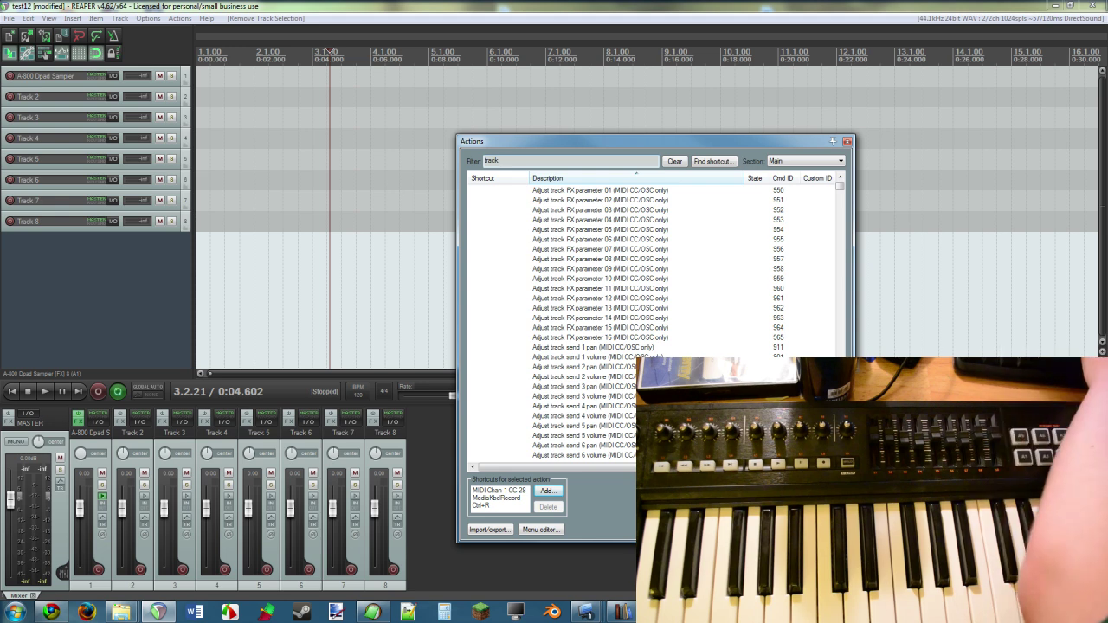
text(:)
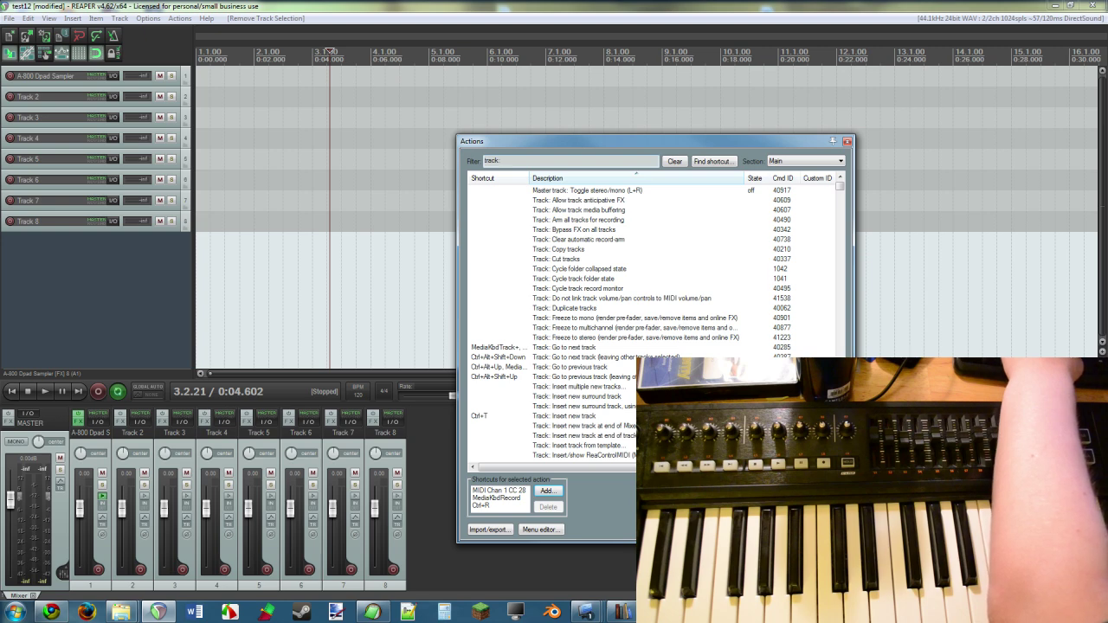
text(set volum)
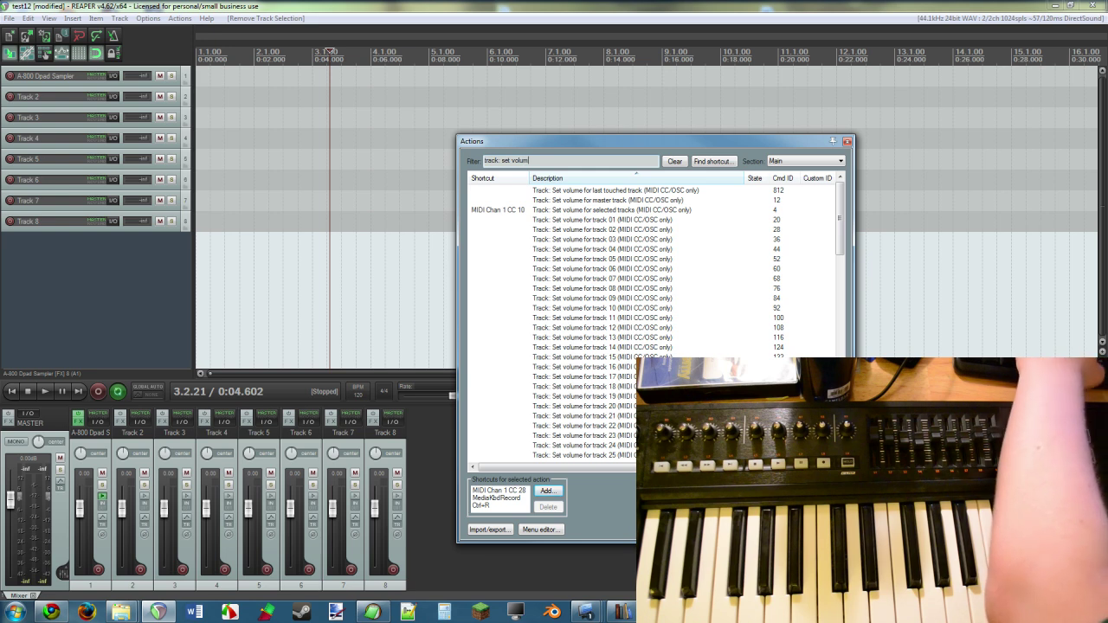
text(e)
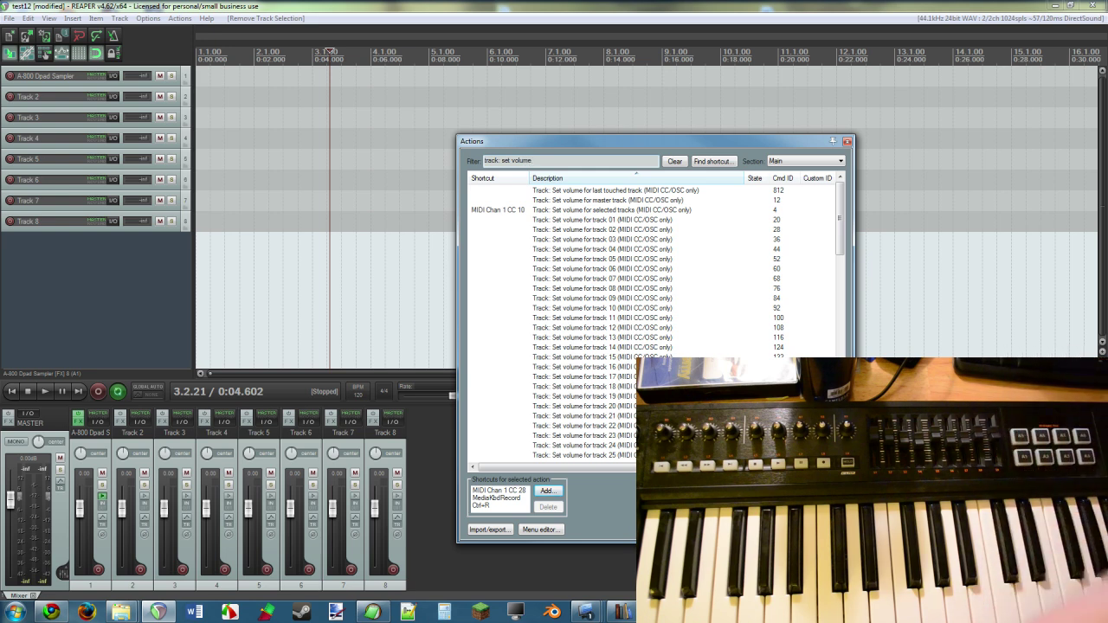
Briefly check the pan actions, return to volume, and select Track: Set volume for track 02
key(BackSpace)
key(BackSpace)
key(BackSpace)
key(BackSpace)
key(BackSpace)
key(BackSpace)
text(p)
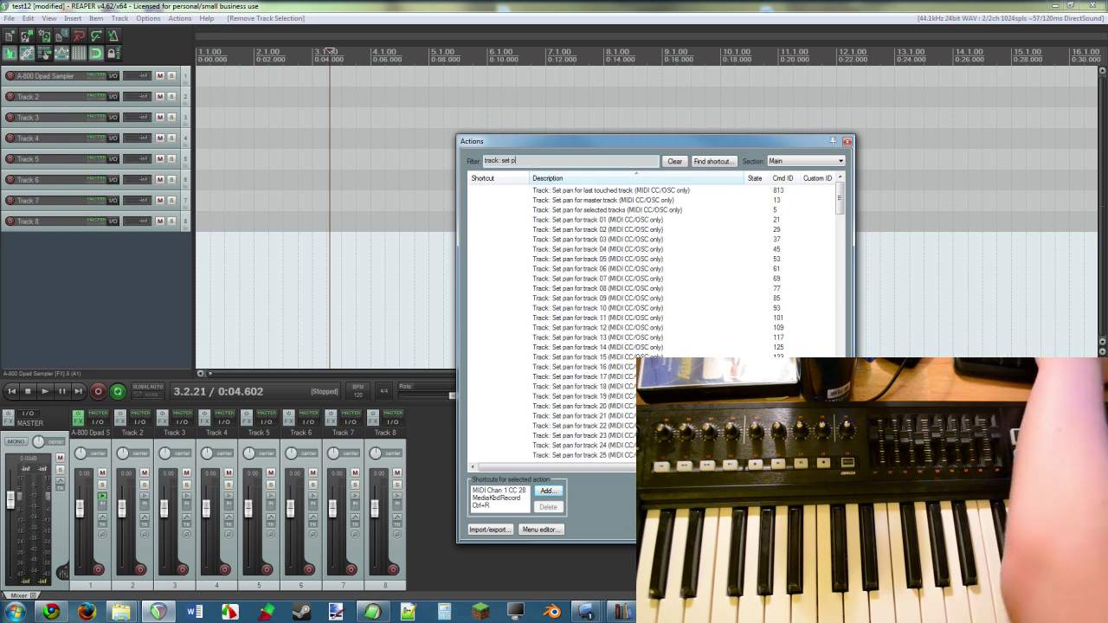
text(an)
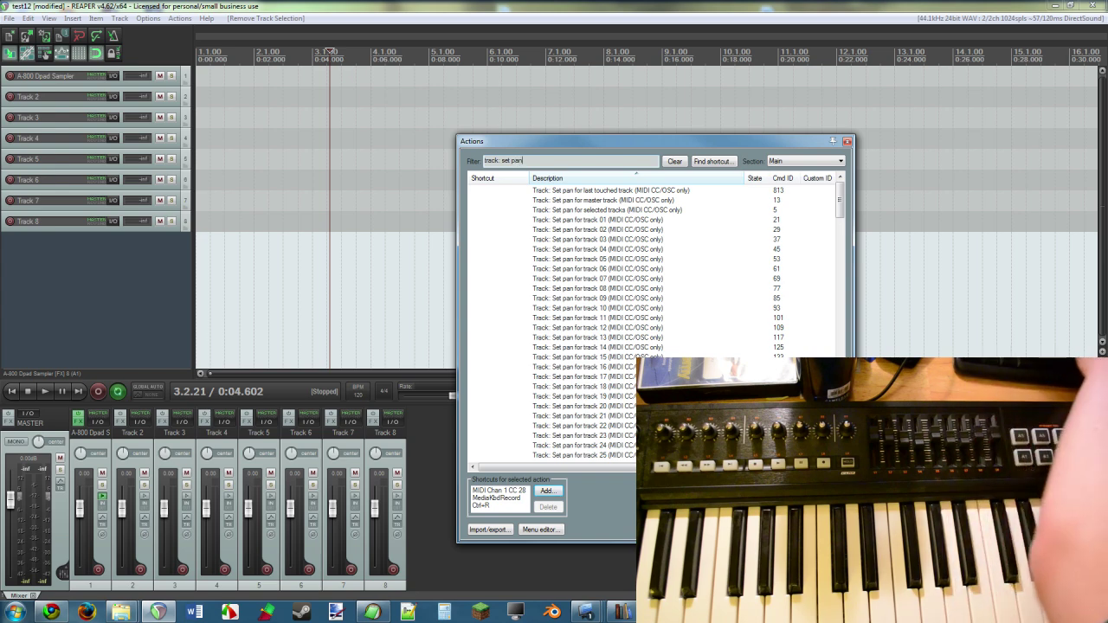
key(BackSpace)
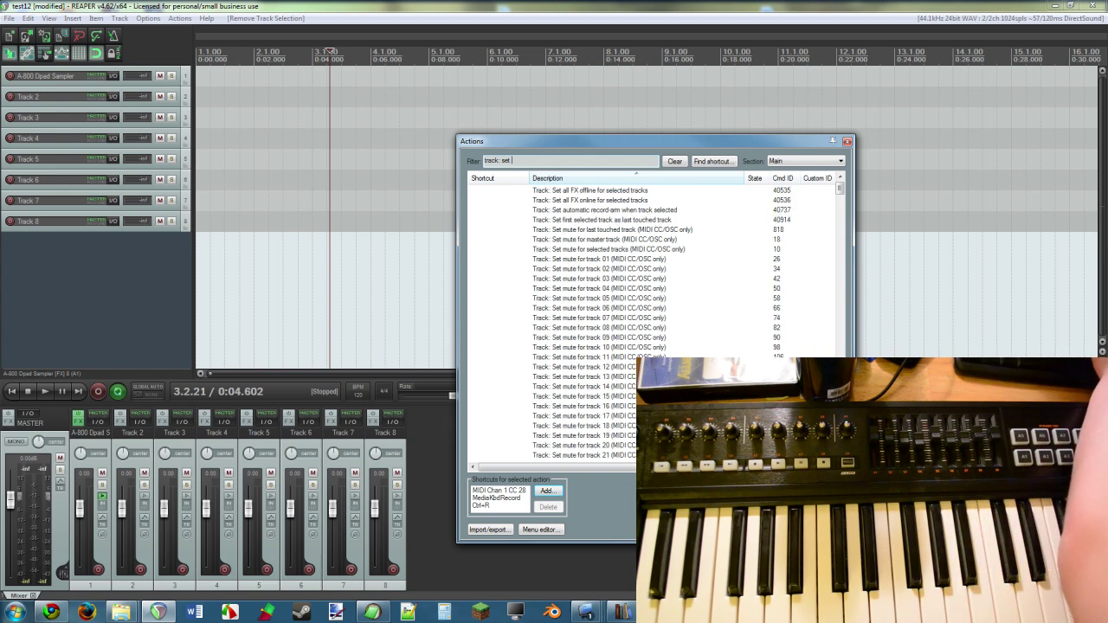
text(vol)
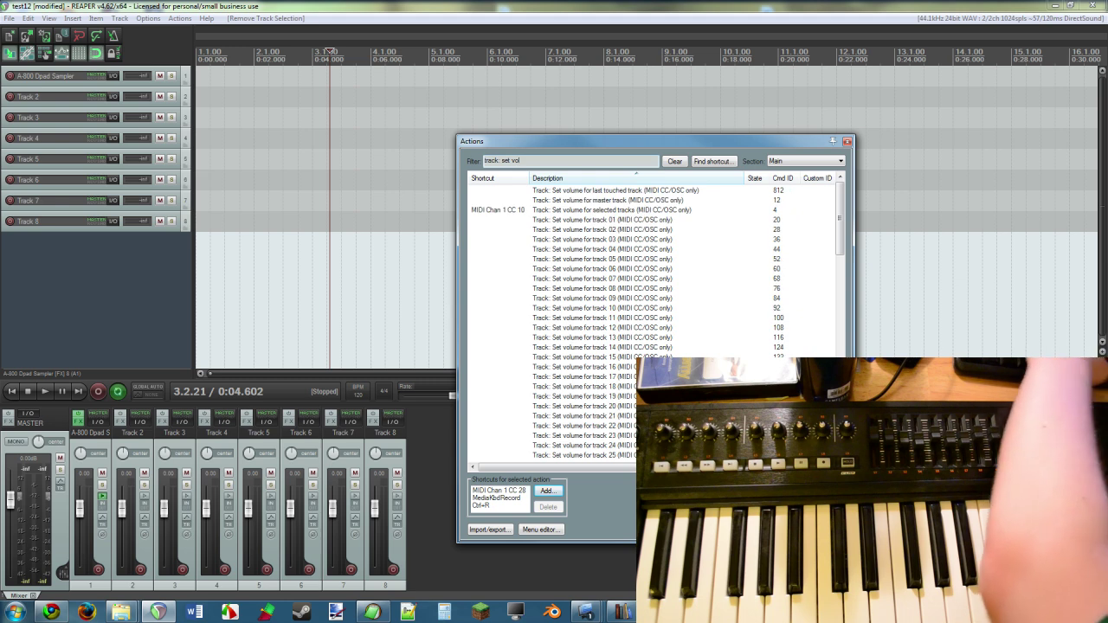
text(ume)
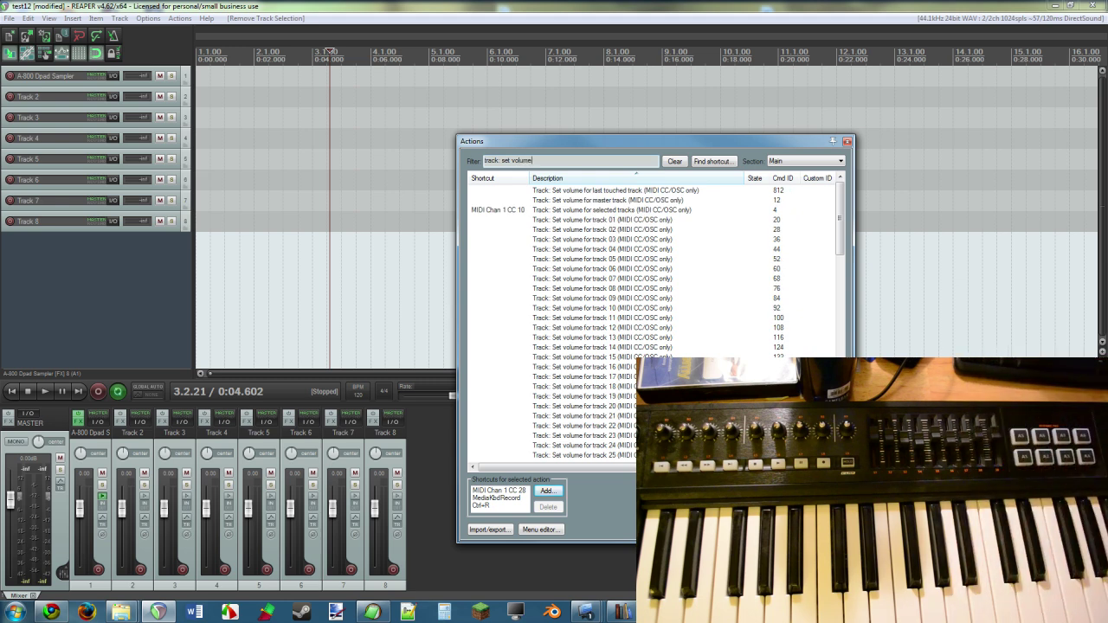
click(615, 230)
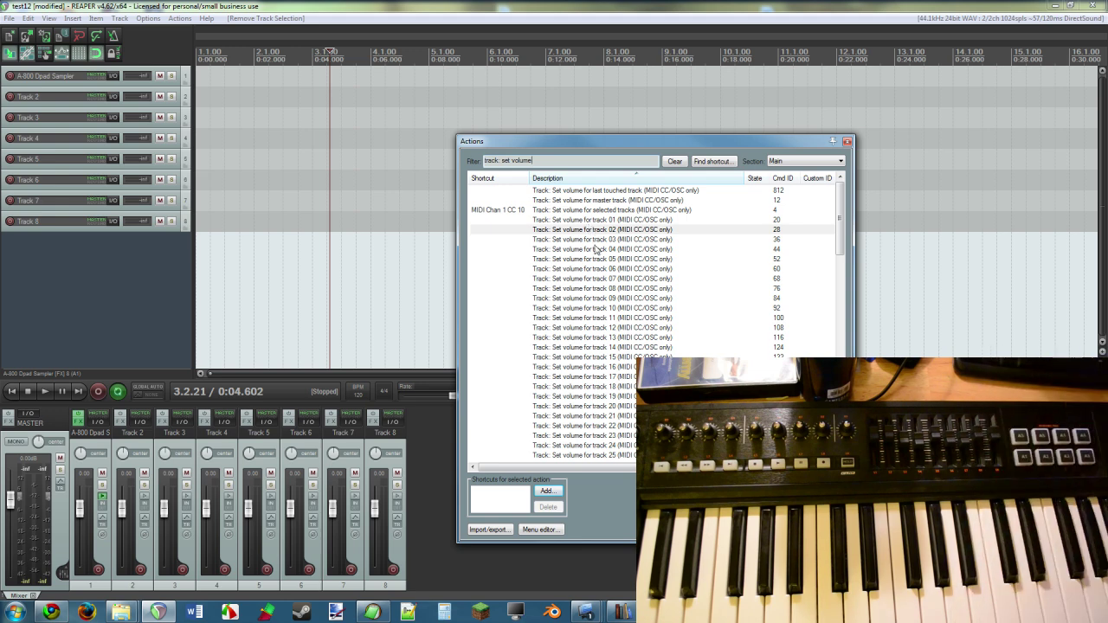
click(551, 490)
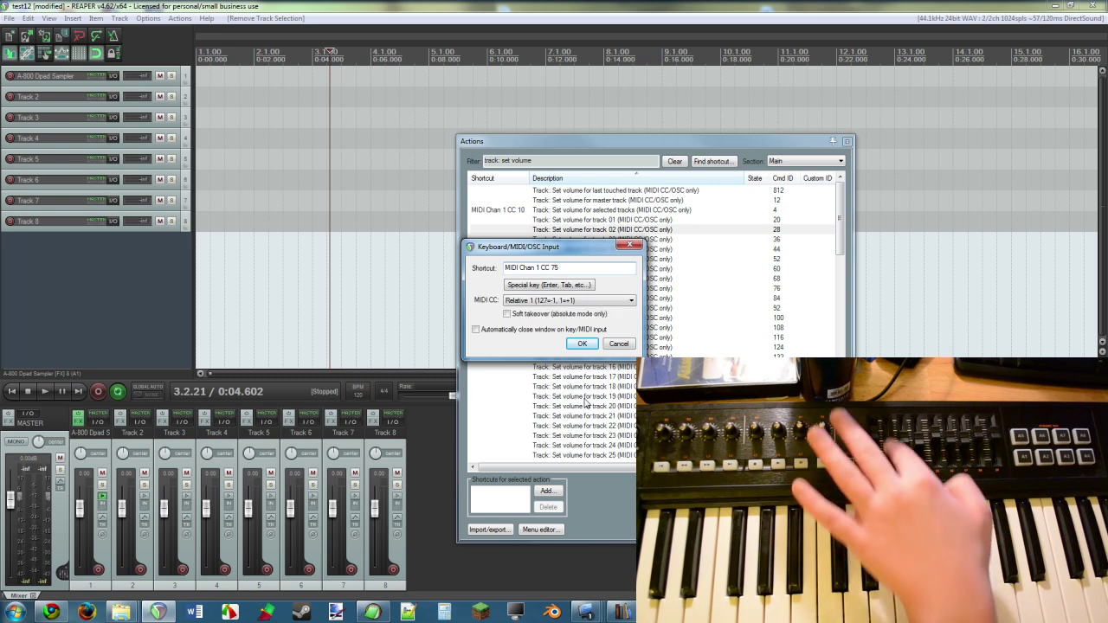
Map MIDI Chan 1 CC 75 to track 02 volume, adding an absolute-mode fader shortcut
click(582, 344)
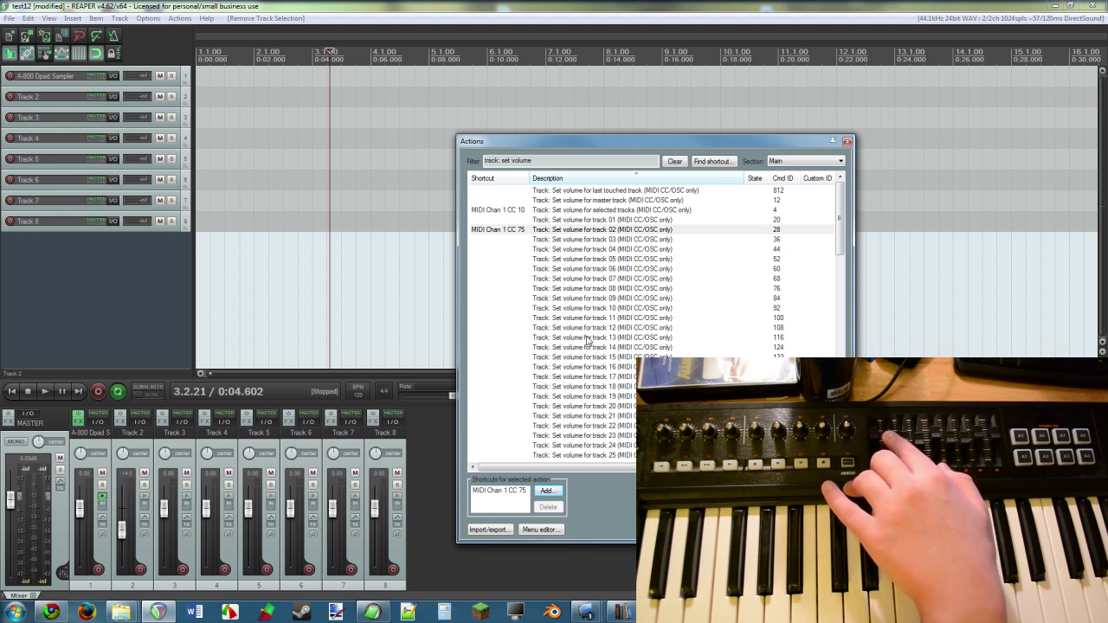
click(553, 491)
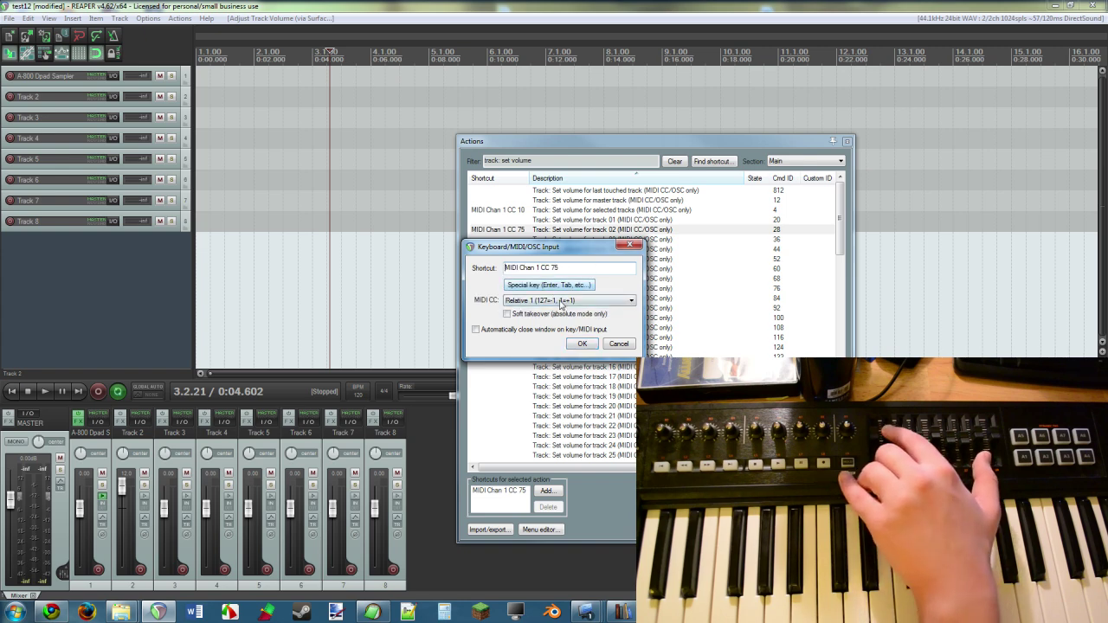
click(561, 300)
click(563, 310)
click(581, 344)
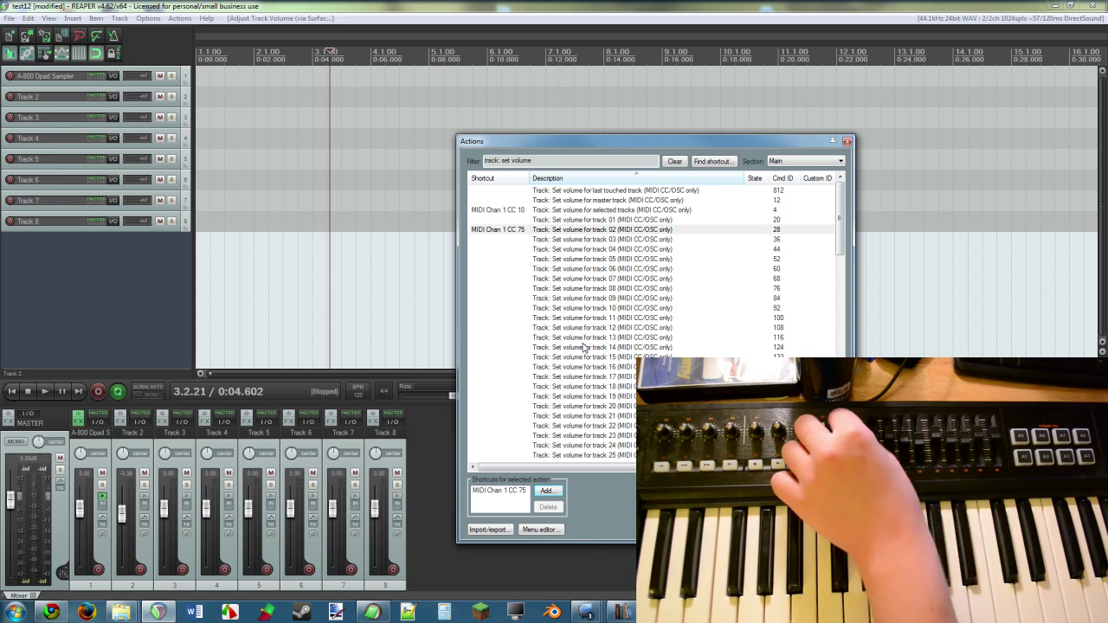
With the CC 10 selected-track volume action, adjust Tracks 2, master, 1, 7, 8, 6 and 5
click(568, 211)
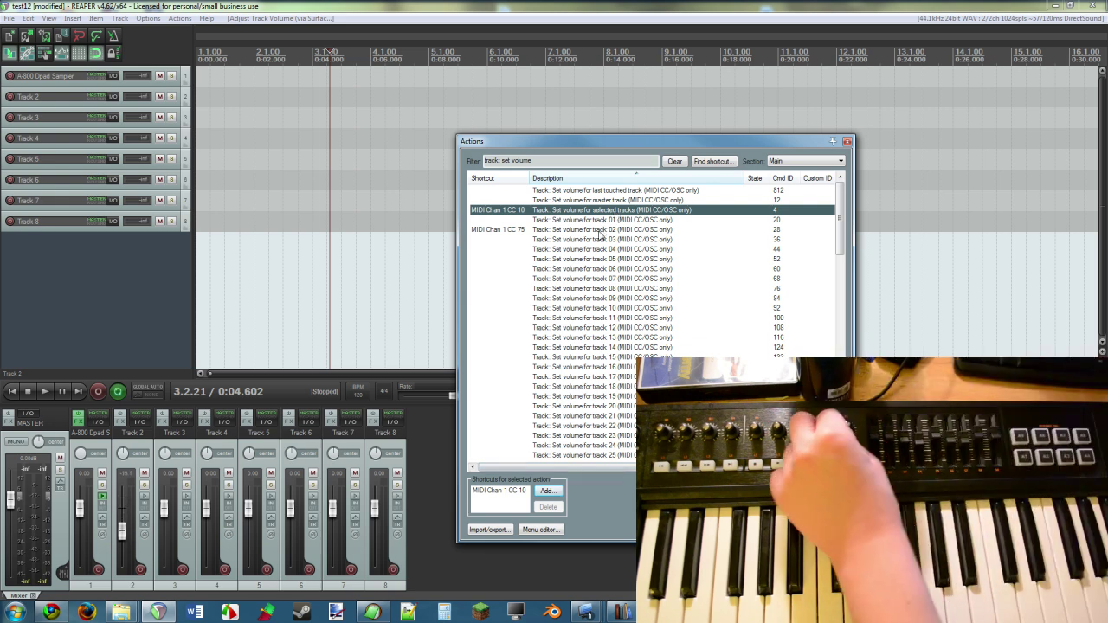
click(149, 468)
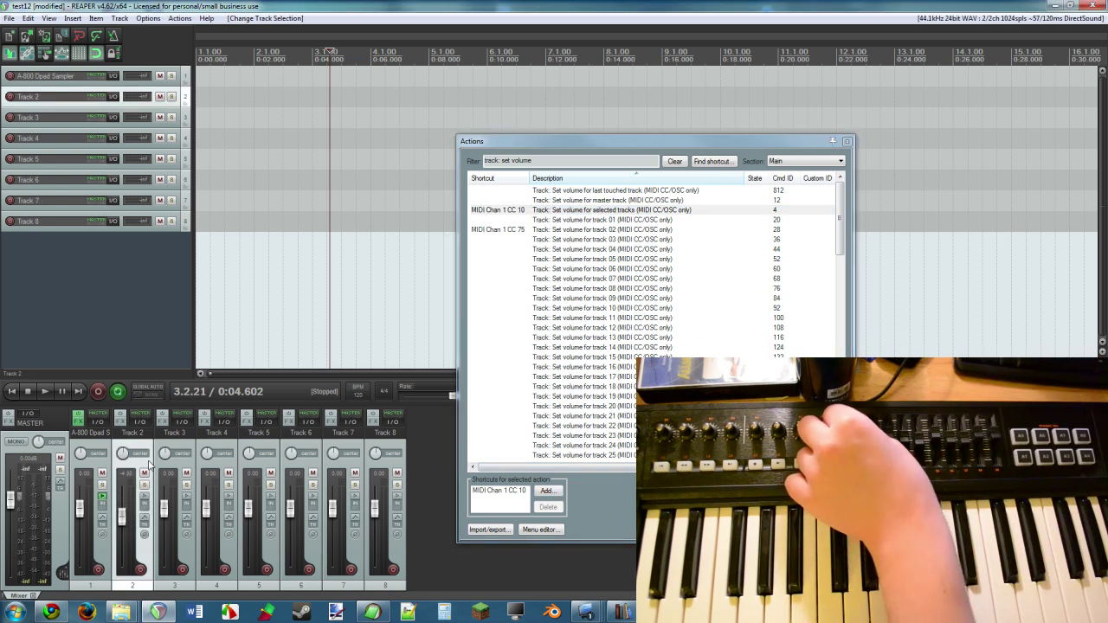
click(50, 445)
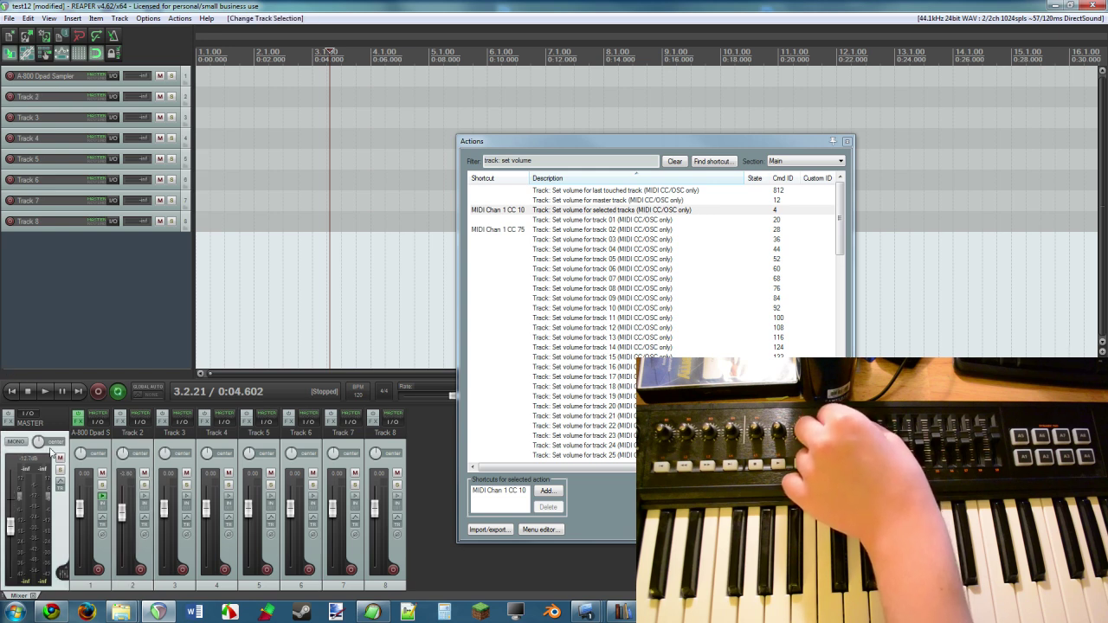
click(91, 463)
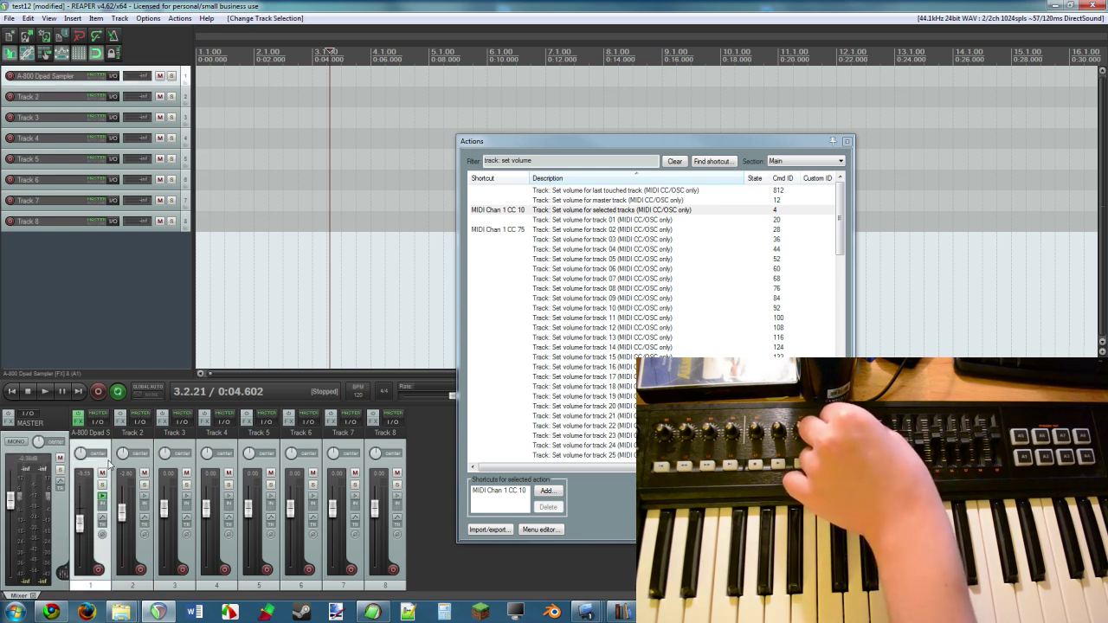
click(330, 475)
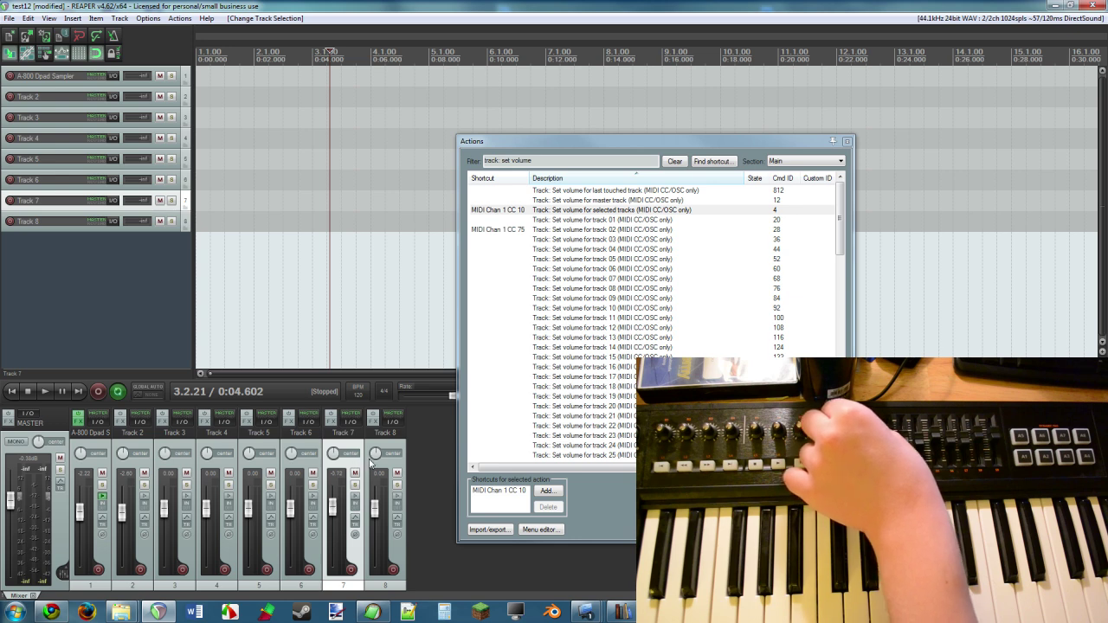
click(371, 463)
click(314, 466)
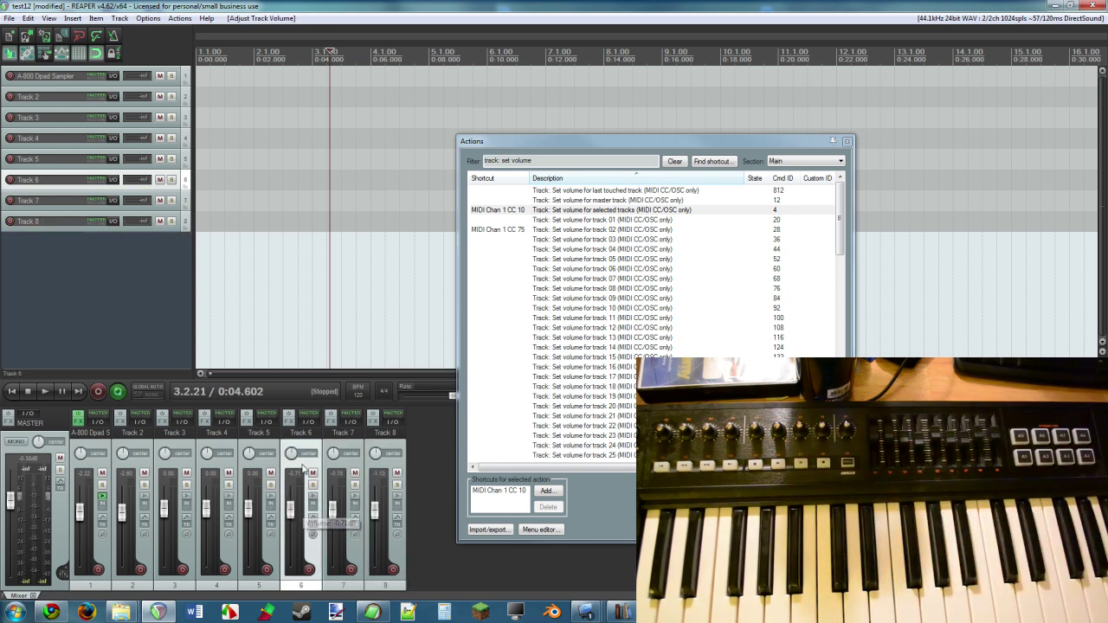
click(263, 467)
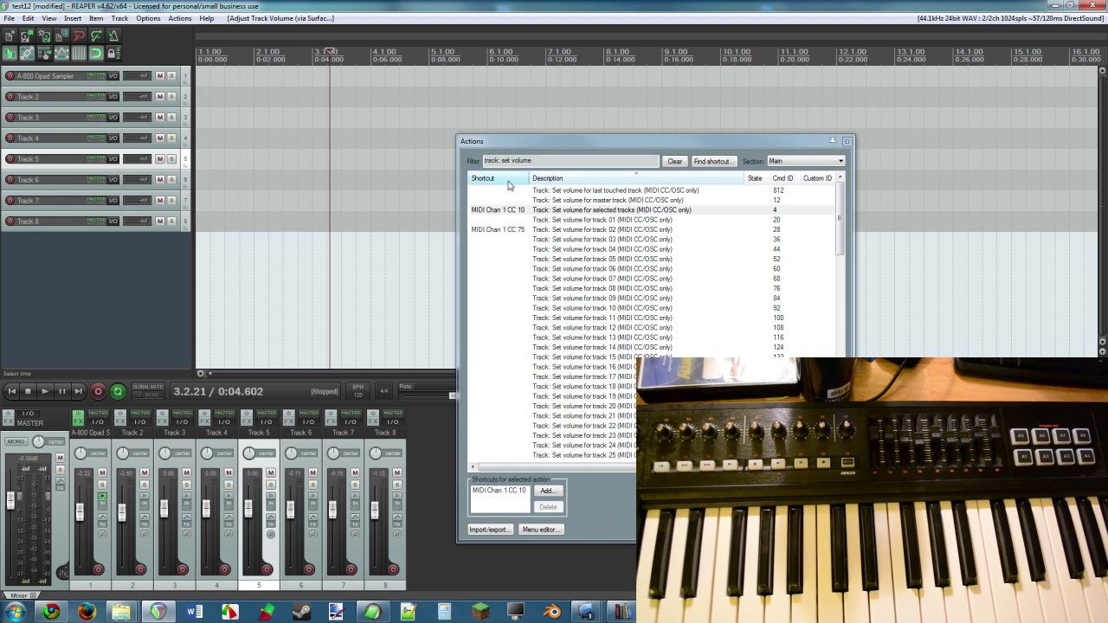
Close the action list and insert 4Front R-Piano as a virtual instrument on a new track
click(847, 142)
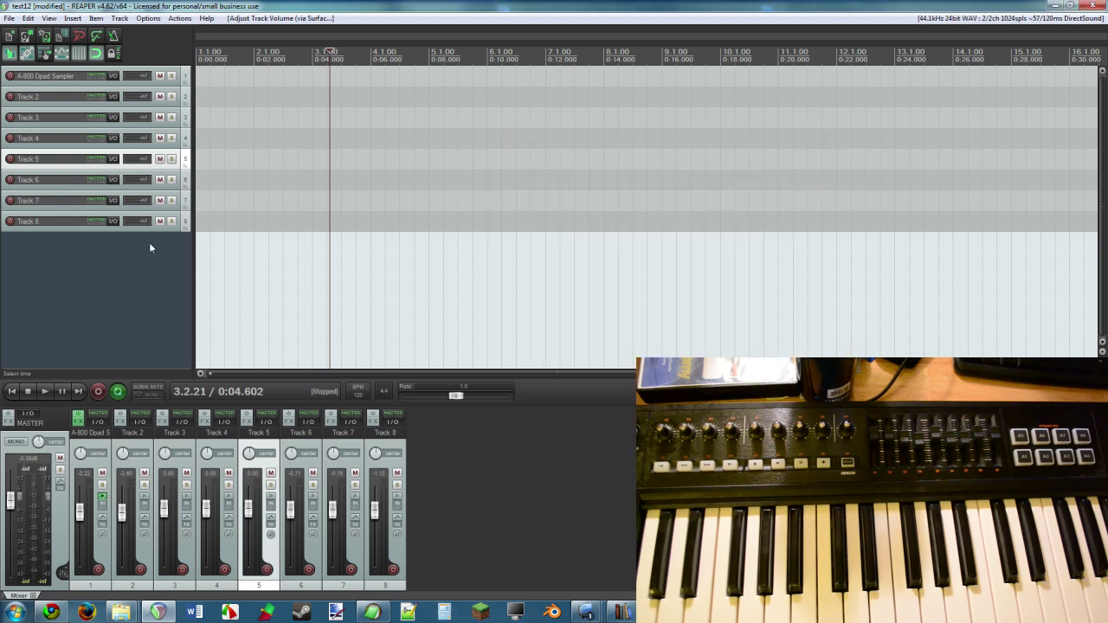
click(67, 258)
right_click(41, 260)
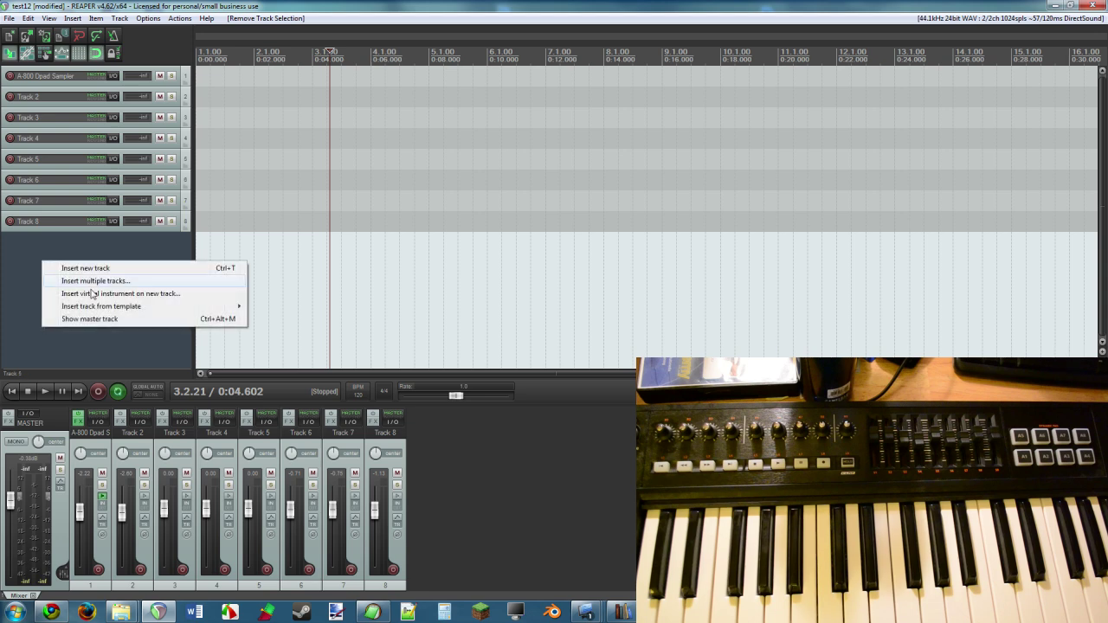
click(130, 292)
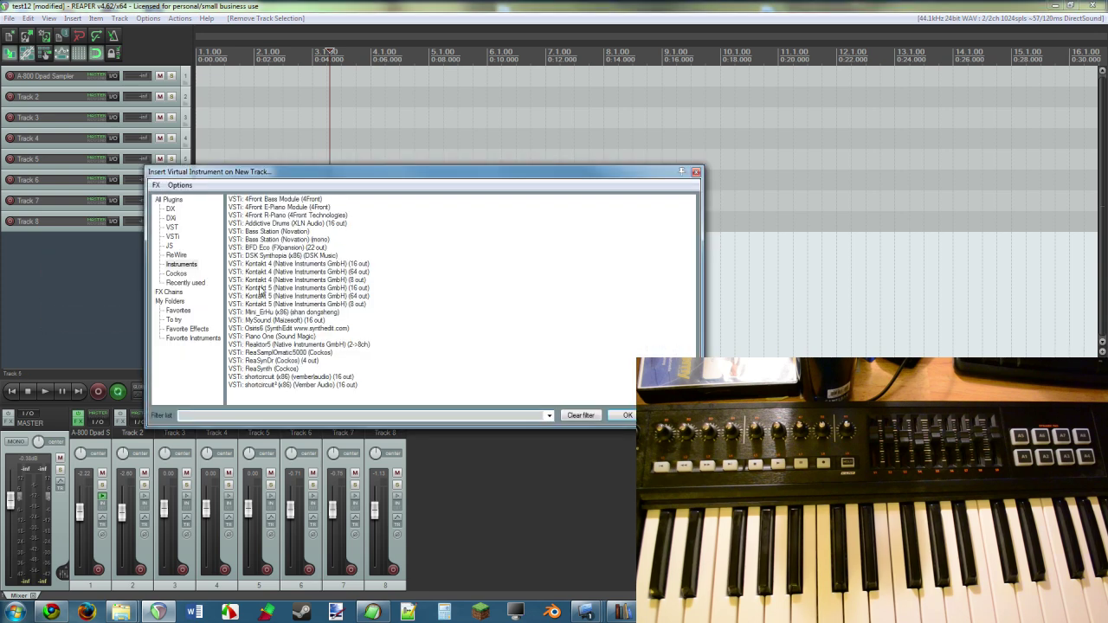
double_click(275, 215)
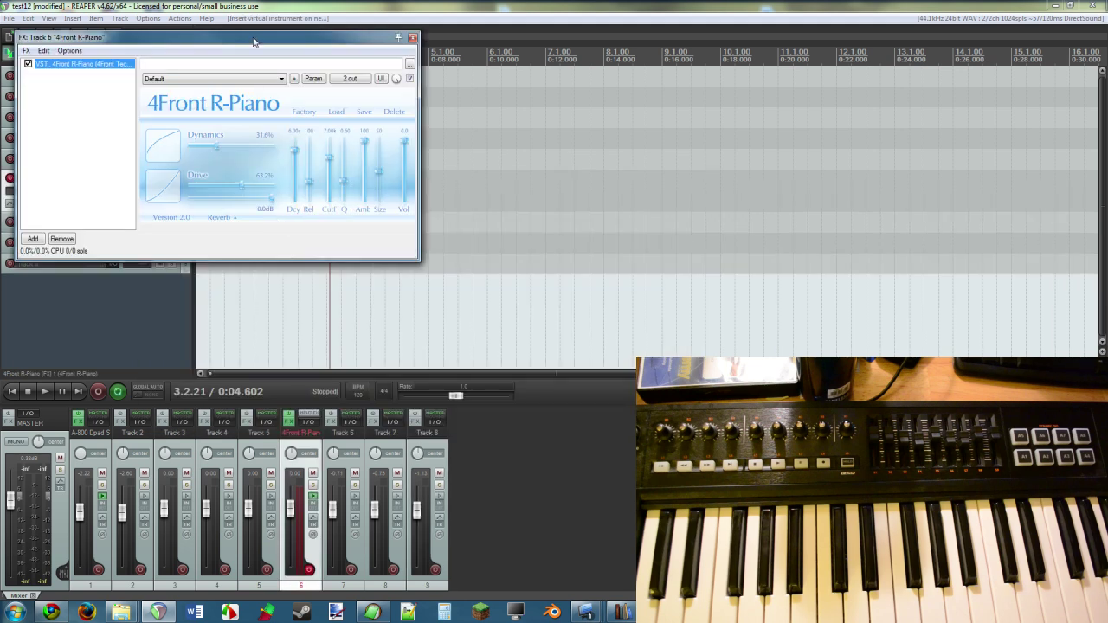
Move the R-Piano window aside and open track 6's envelope parameter list
drag(254, 40, 528, 103)
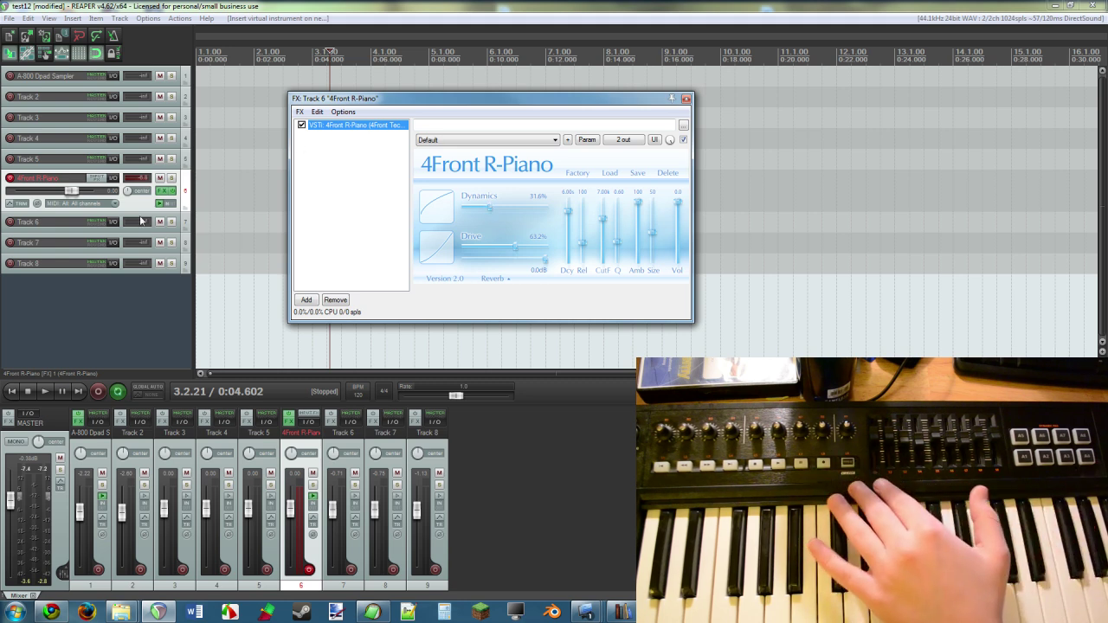
drag(365, 101, 474, 132)
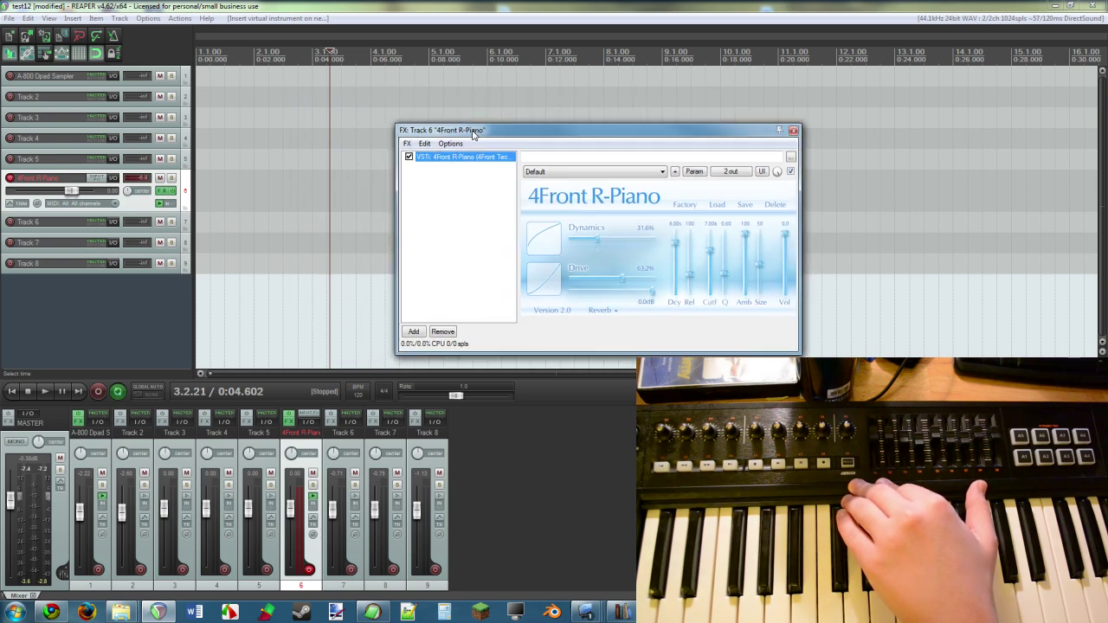
click(11, 208)
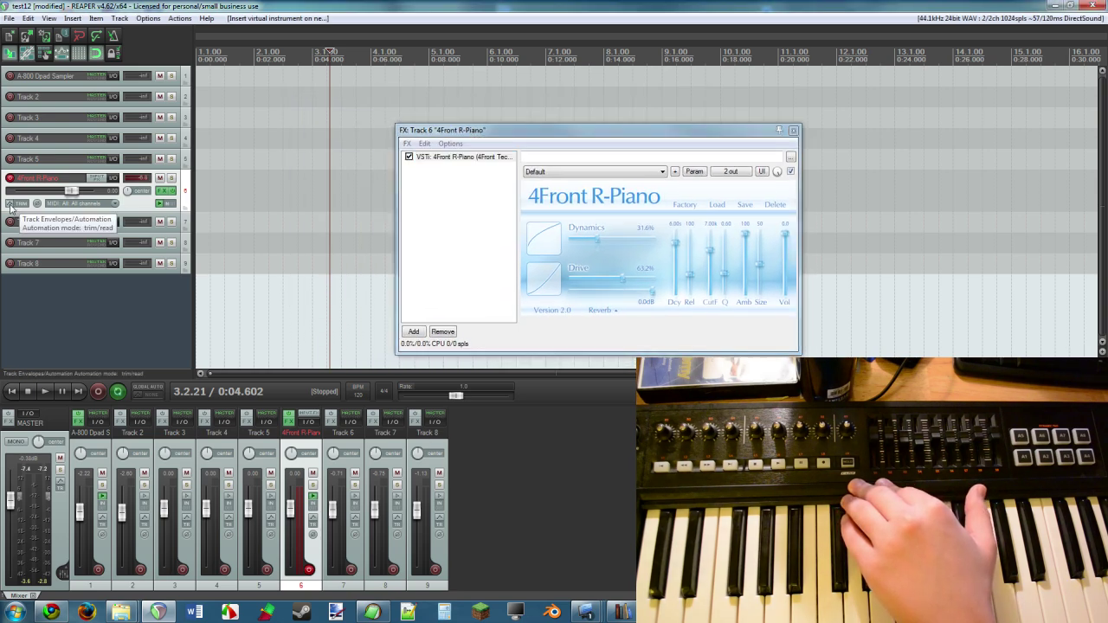
click(11, 208)
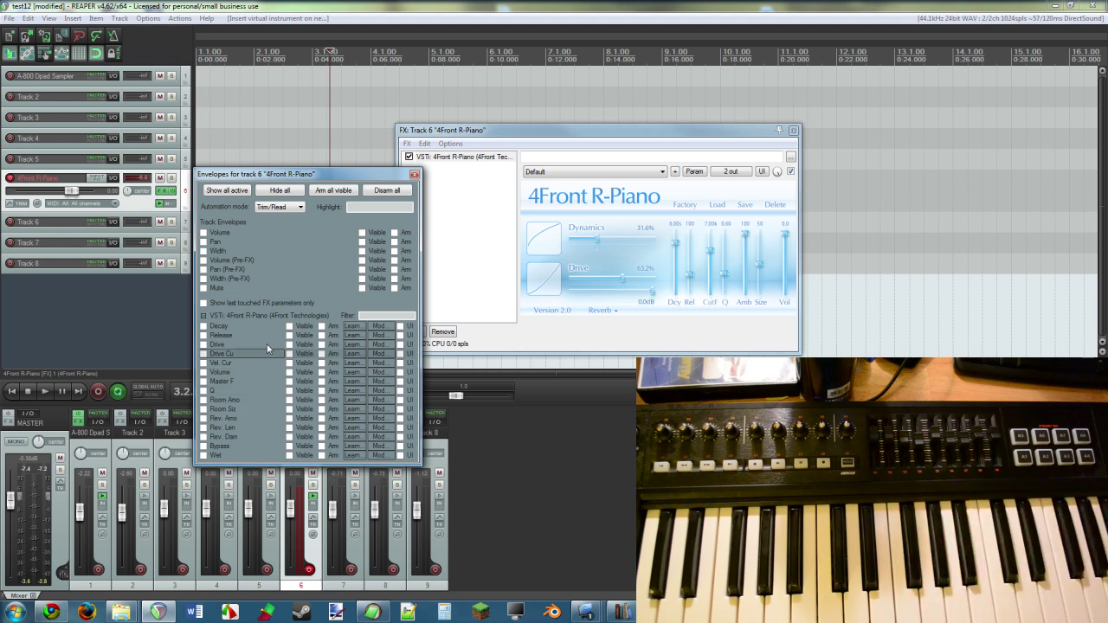
Map R-Piano's Drive Cu to MIDI Chan 1 CC 78 and show its knob on Track 6
click(355, 358)
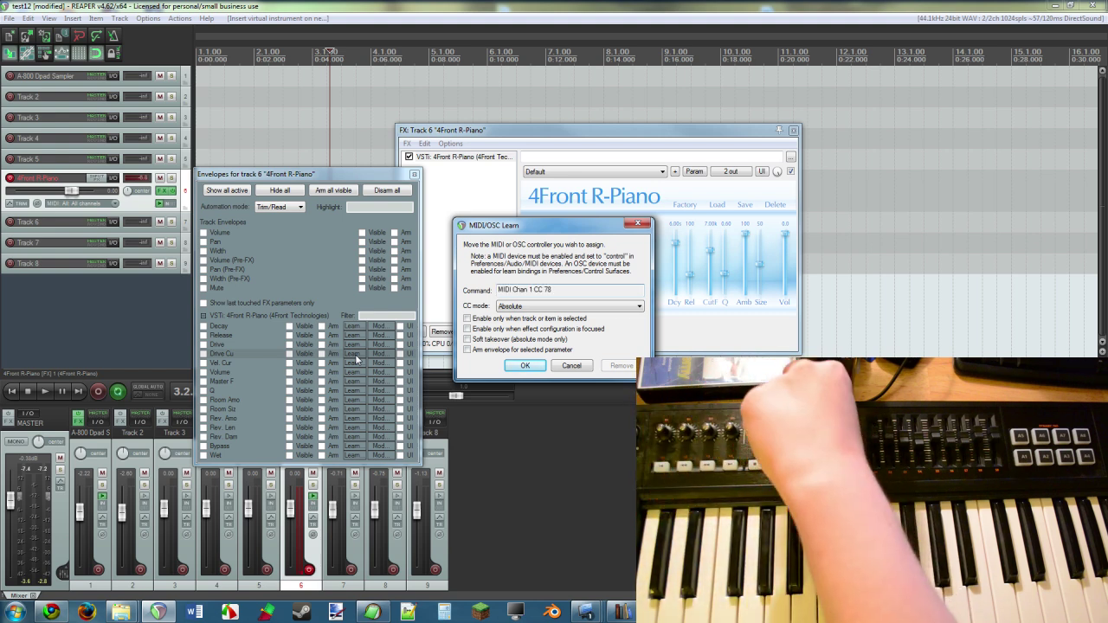
click(525, 366)
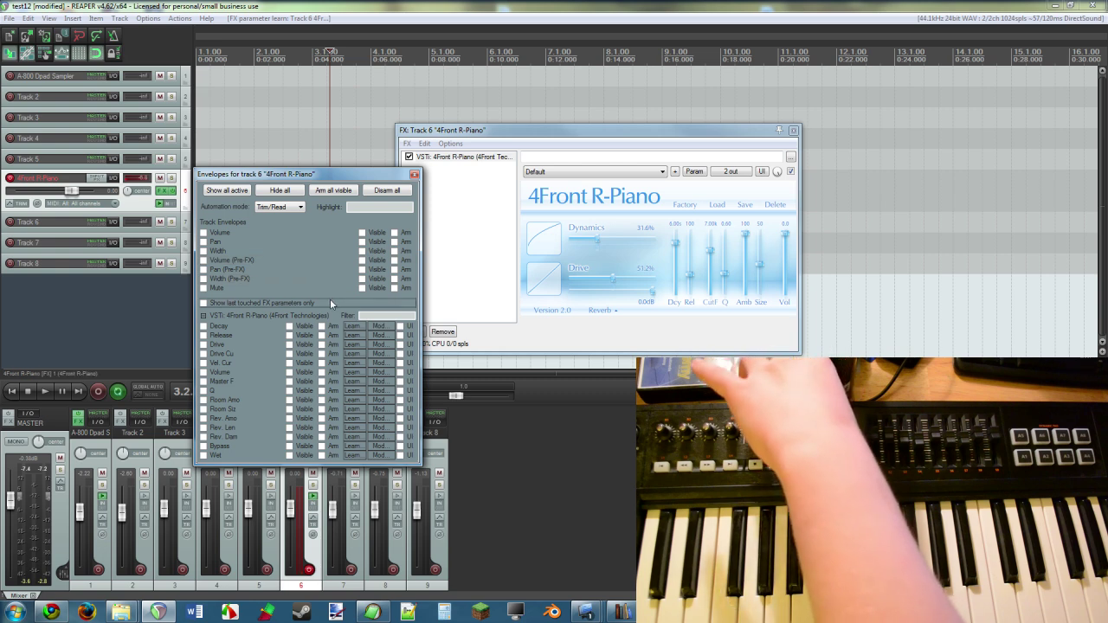
click(401, 354)
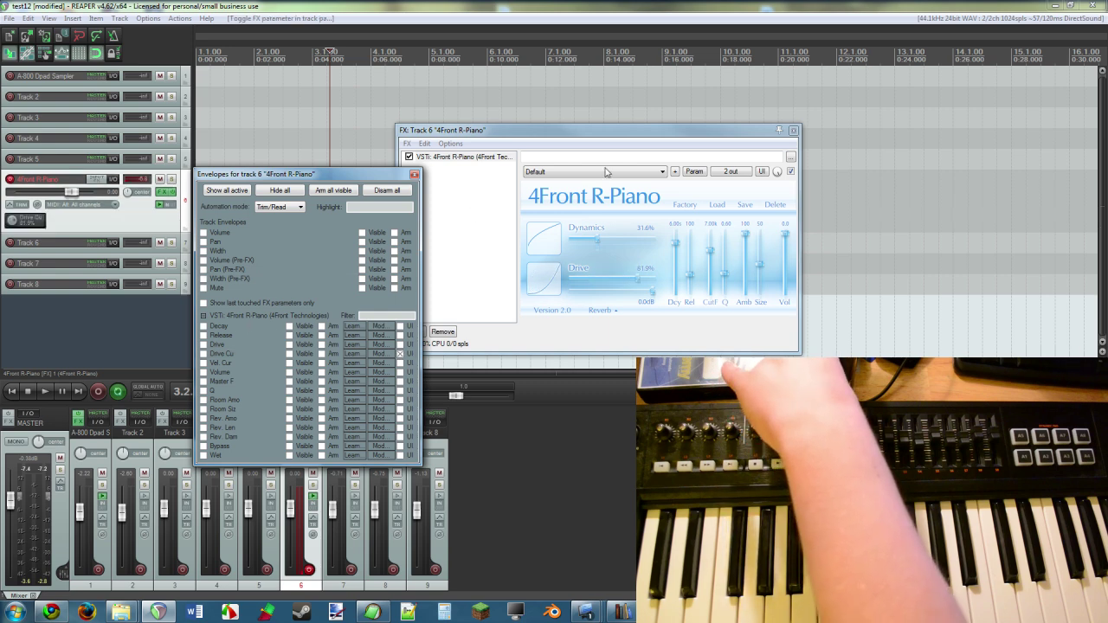
Close the R-Piano window and add a Drive knob to Track 6's panel
click(794, 131)
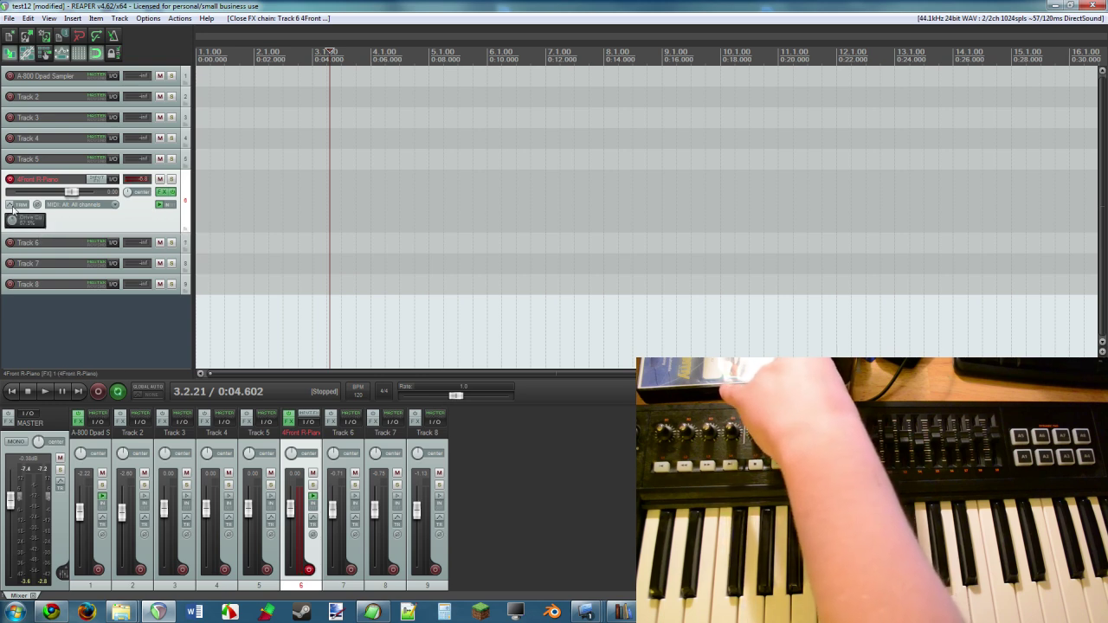
click(13, 207)
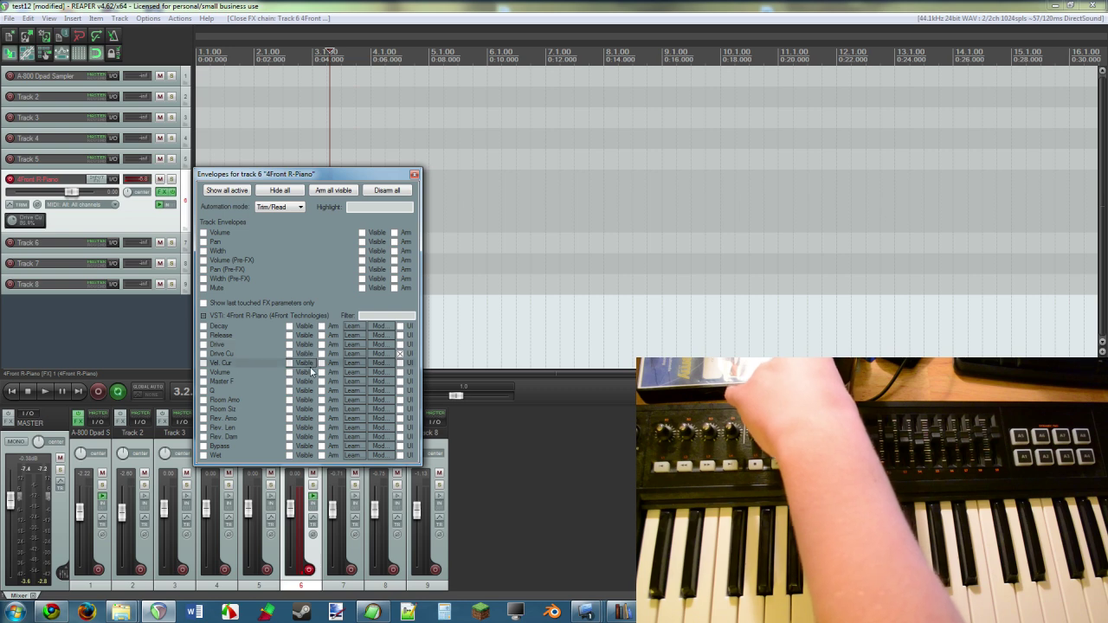
click(401, 345)
key(Escape)
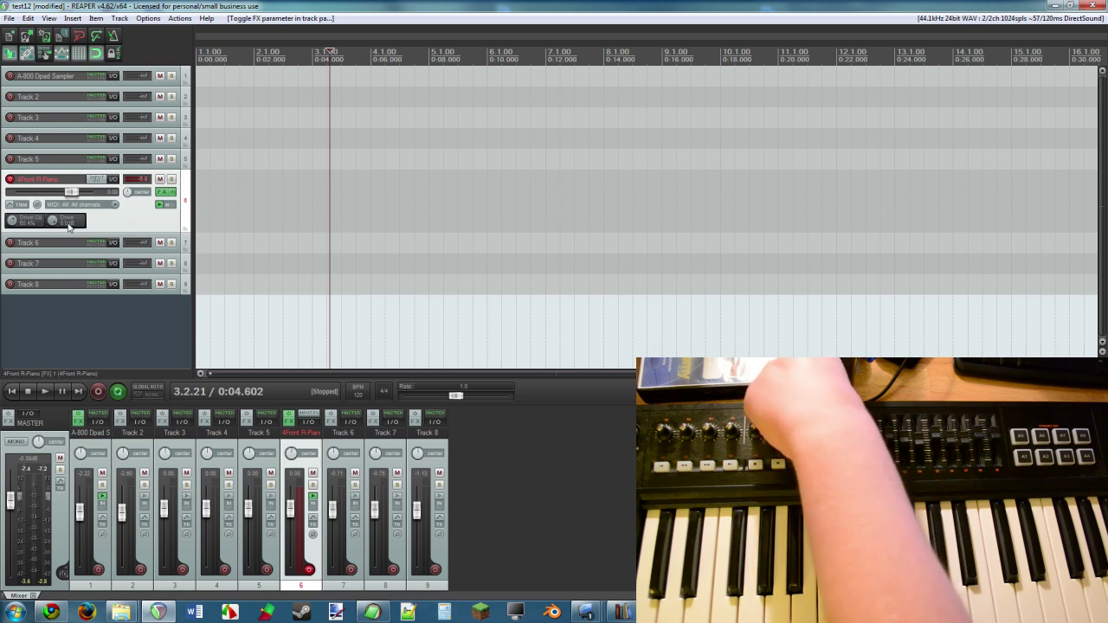
Learn the Drive knob to hardware controller MIDI Chan 1 CC 77
right_click(80, 224)
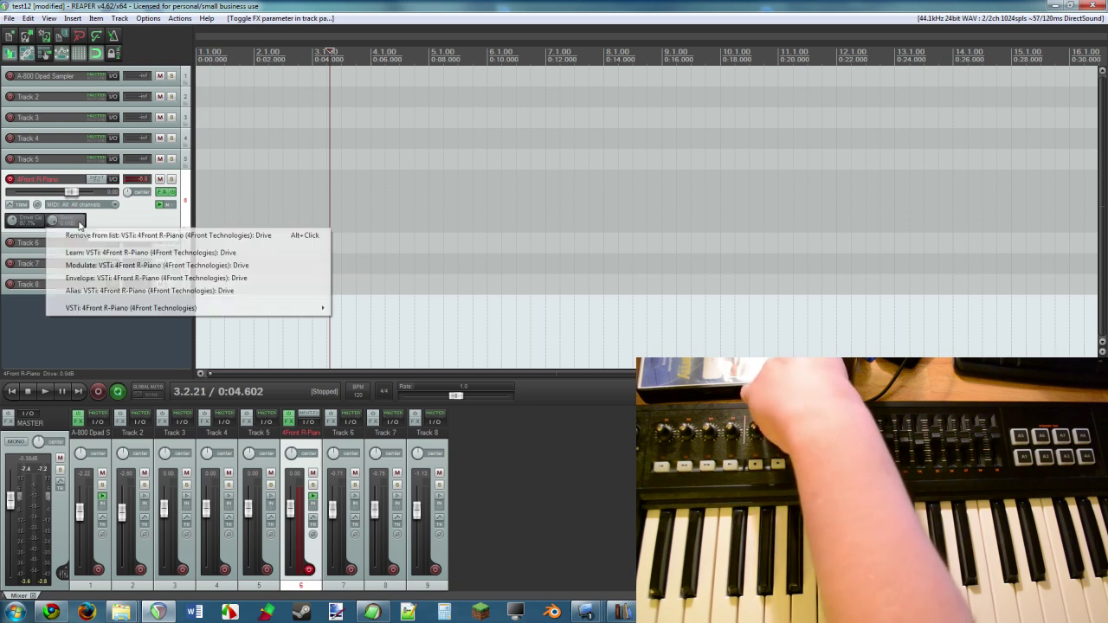
click(100, 253)
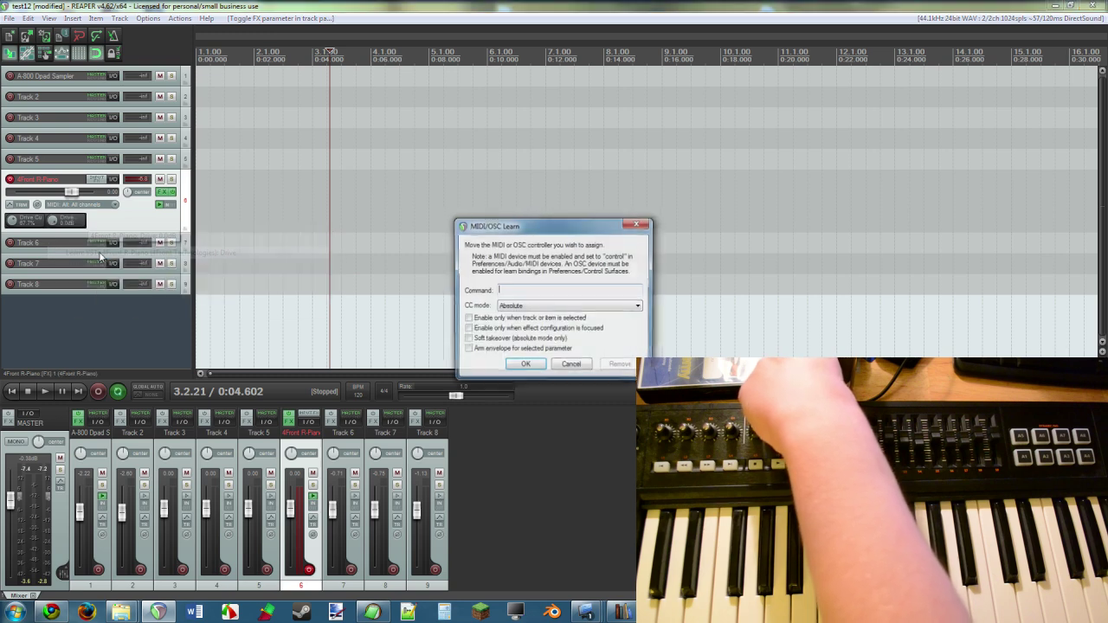
click(522, 367)
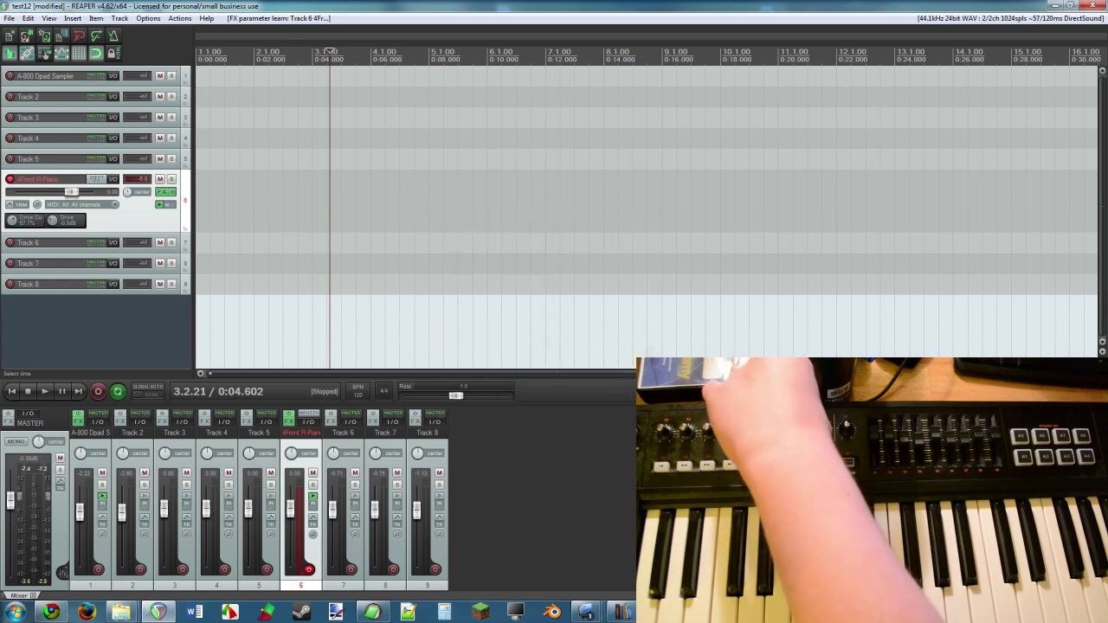